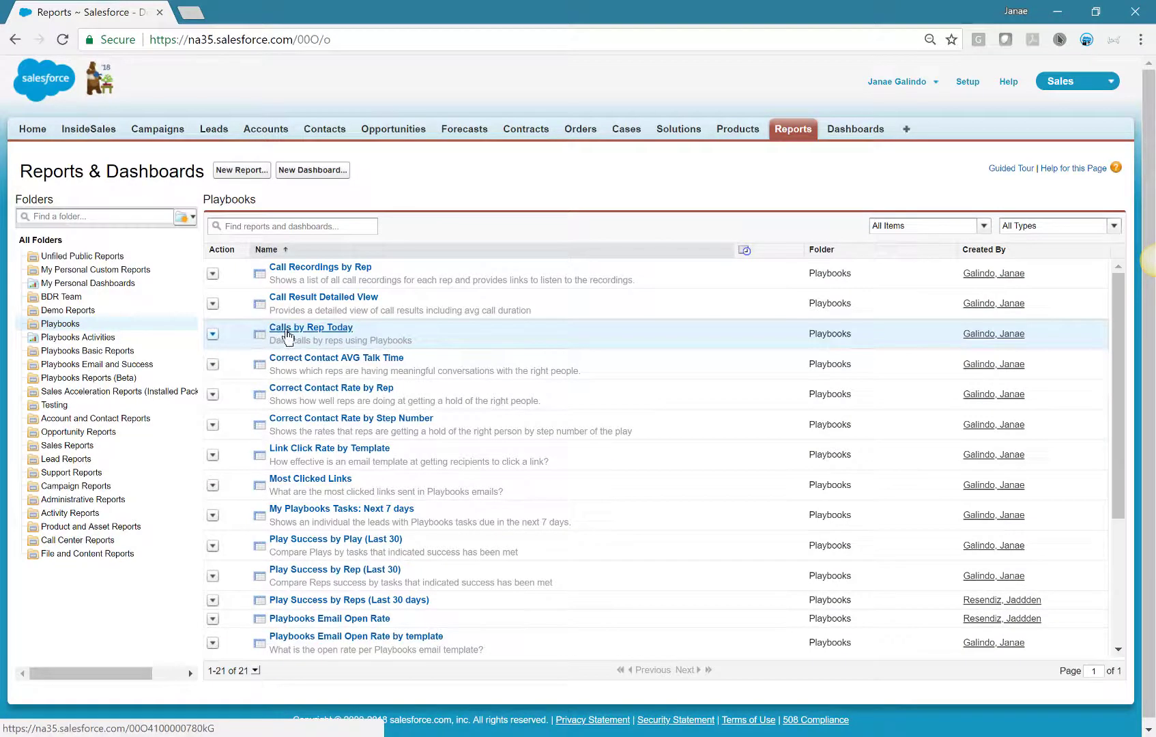
# - Open Calls by Rep Today and show the team's activities for This Week (4/15–4/21/2018)
pyautogui.click(328, 328)
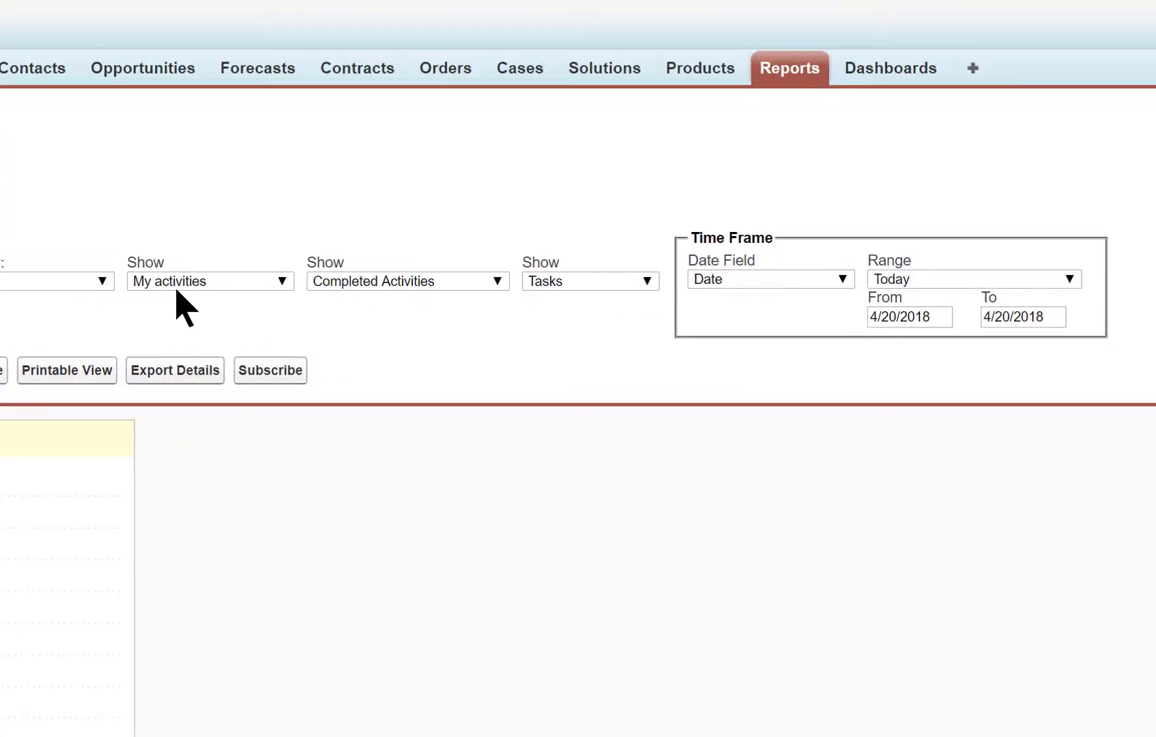
pyautogui.click(178, 280)
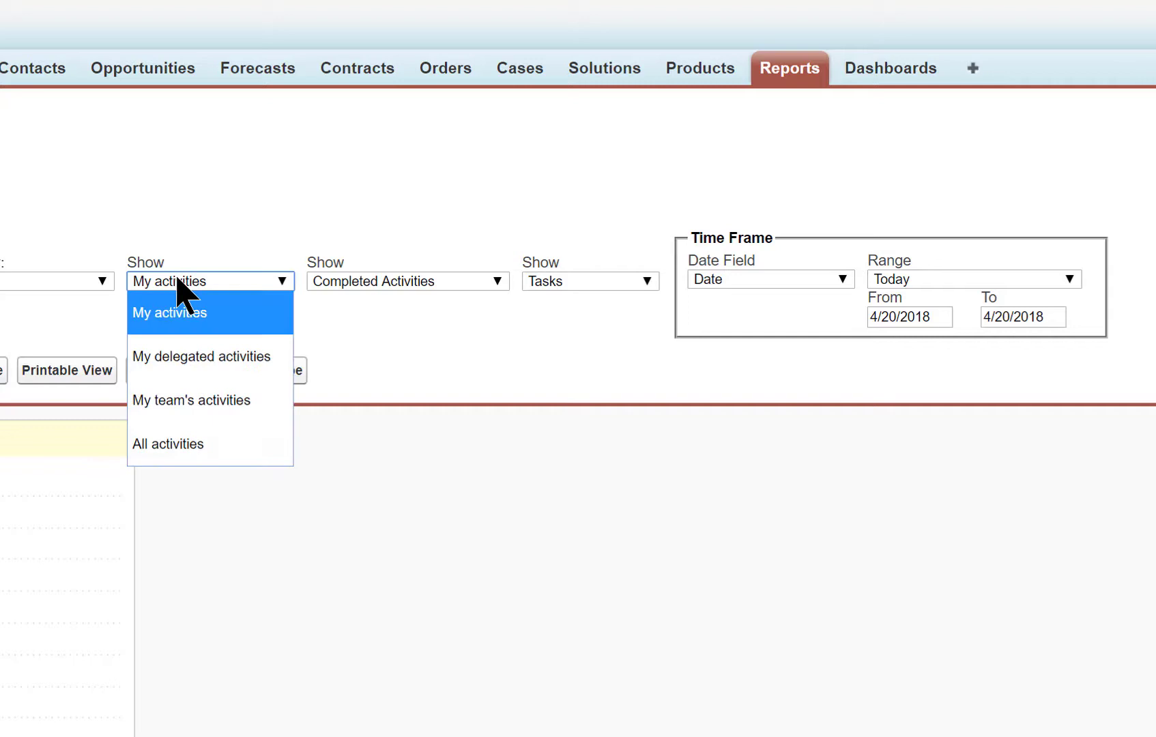
pyautogui.click(191, 401)
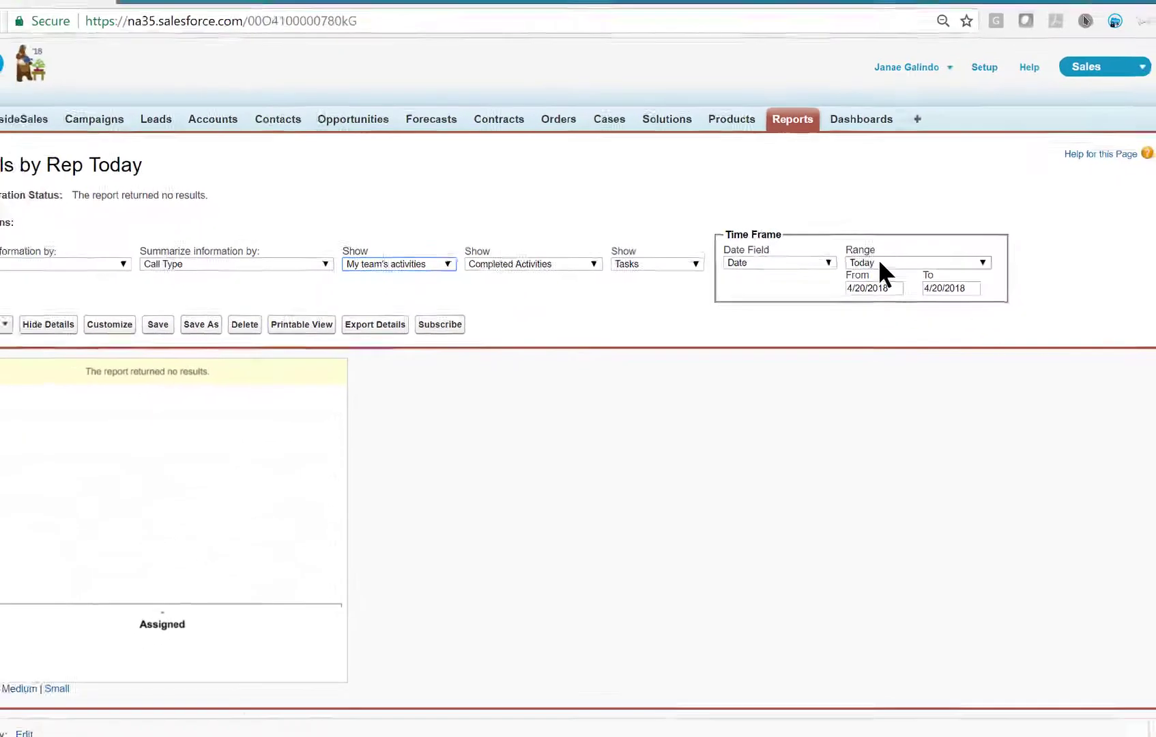
pyautogui.click(878, 260)
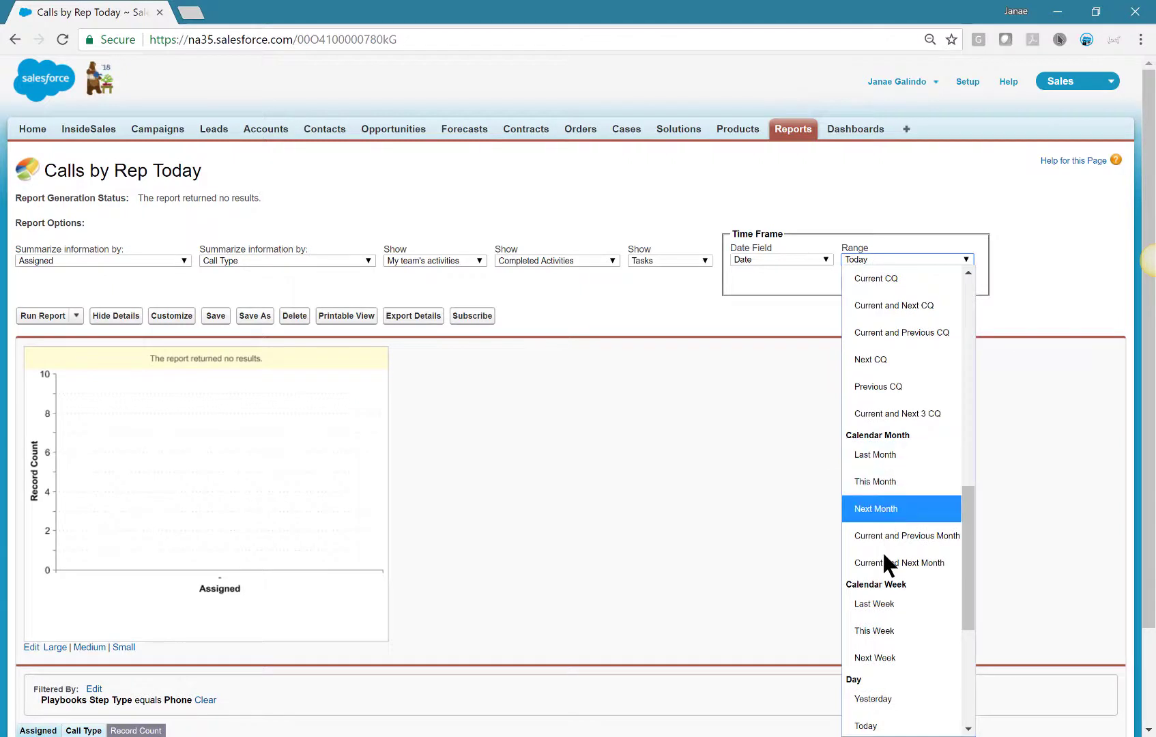
pyautogui.click(882, 631)
pyautogui.click(504, 435)
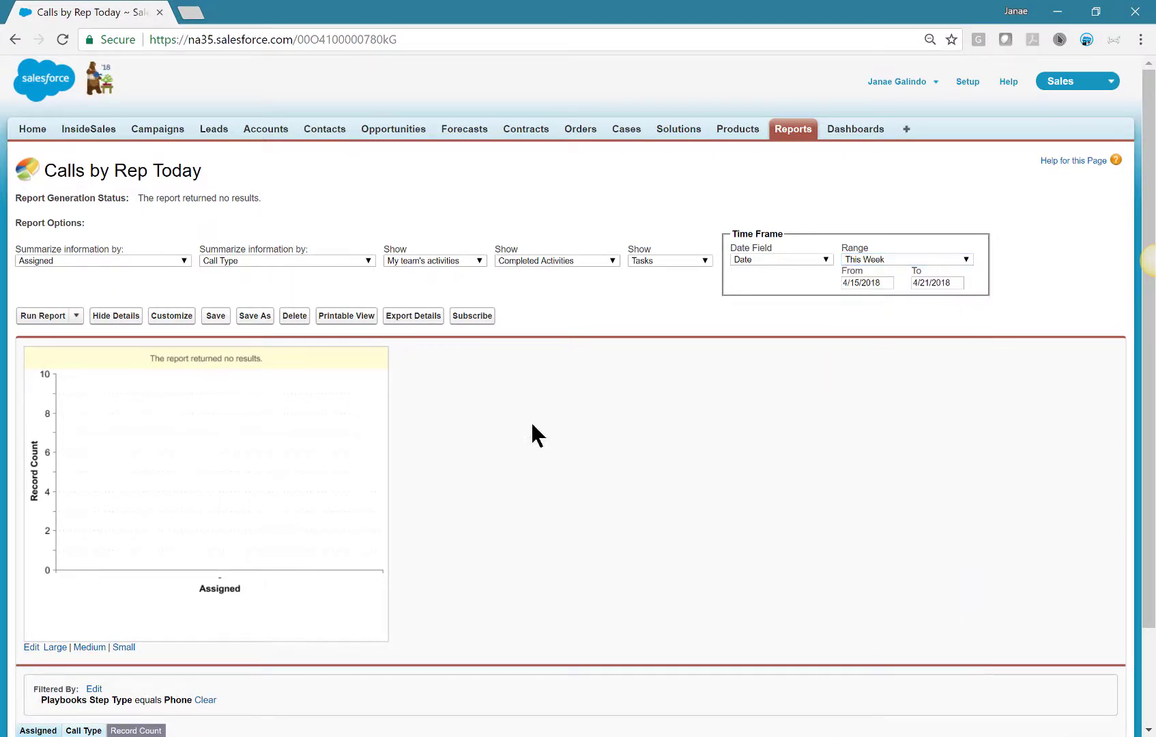
# - Rerun the report and point out the filter's field name below the chart
pyautogui.click(48, 316)
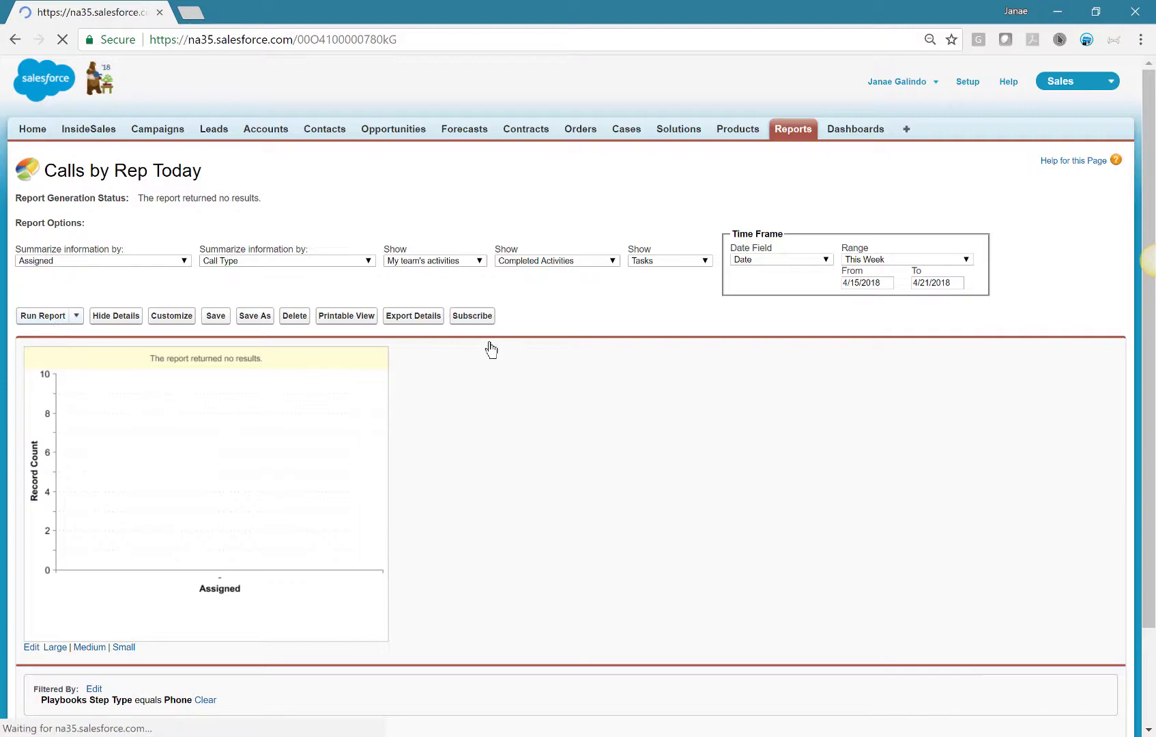
pyautogui.scroll(-1, 542, 523)
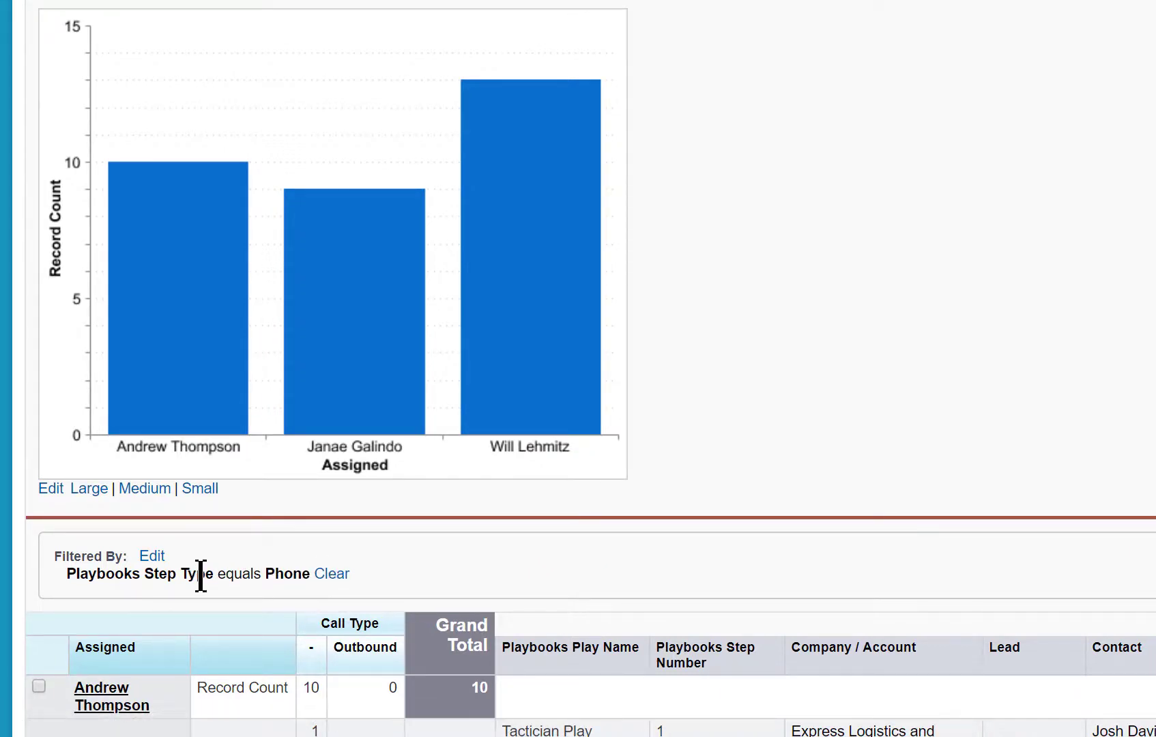
pyautogui.moveTo(73, 586); pyautogui.dragTo(231, 580)
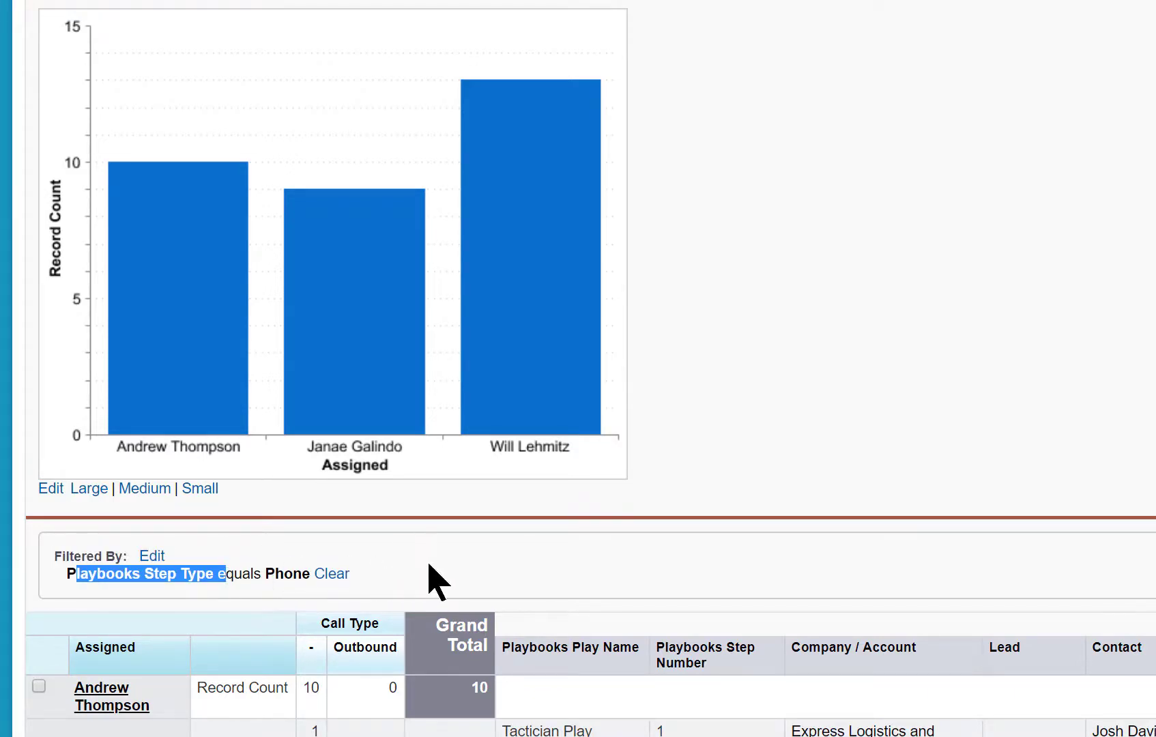
pyautogui.click(184, 570)
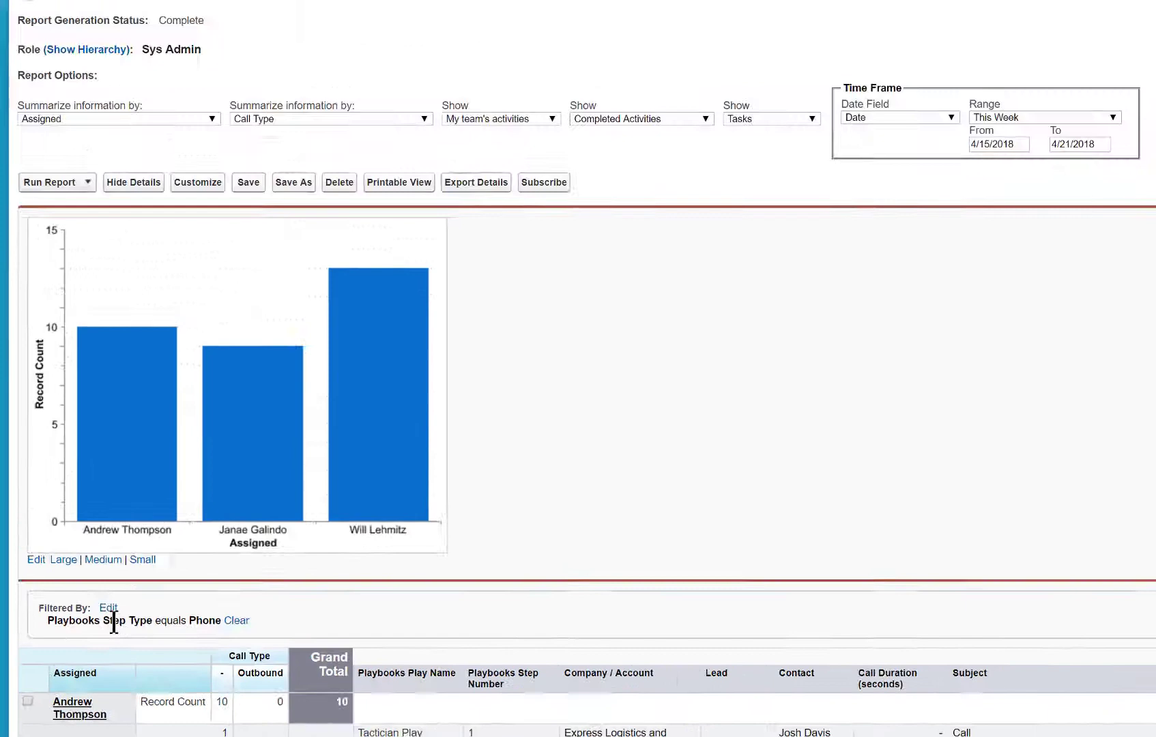
# - Scroll down through the detailed call rows and back up to the summary
pyautogui.scroll(-2, 432, 606)
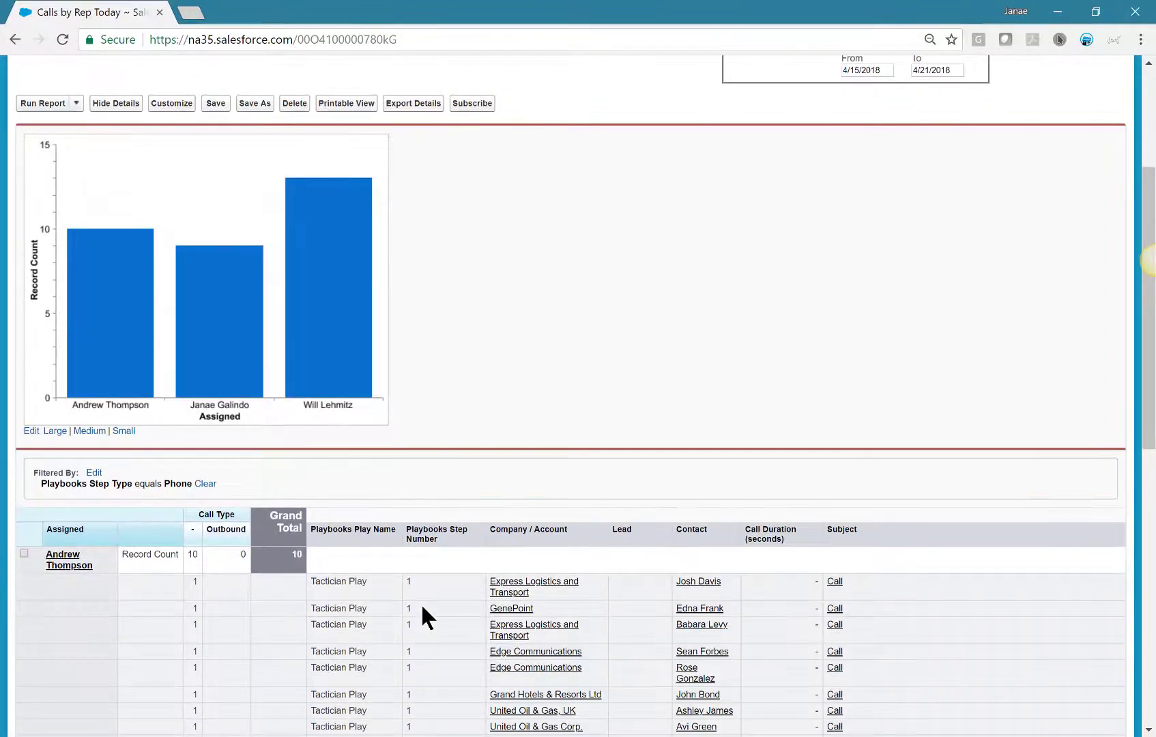
pyautogui.scroll(-1, 301, 589)
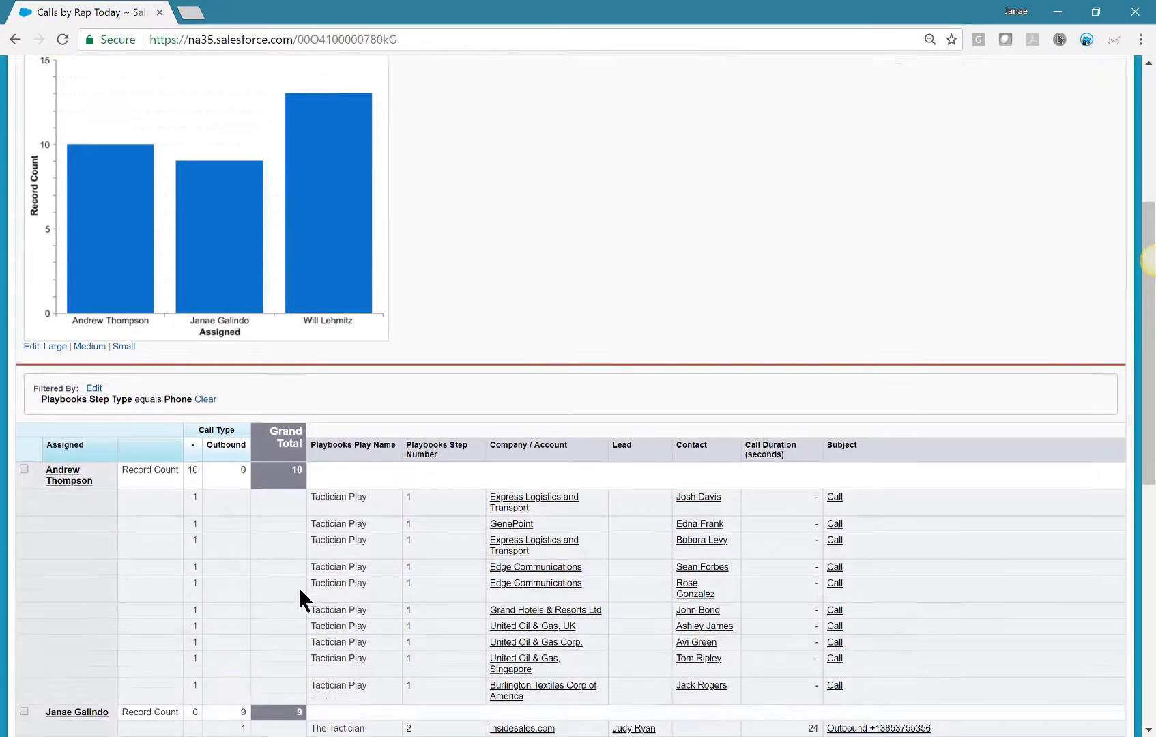
pyautogui.scroll(-1, 299, 589)
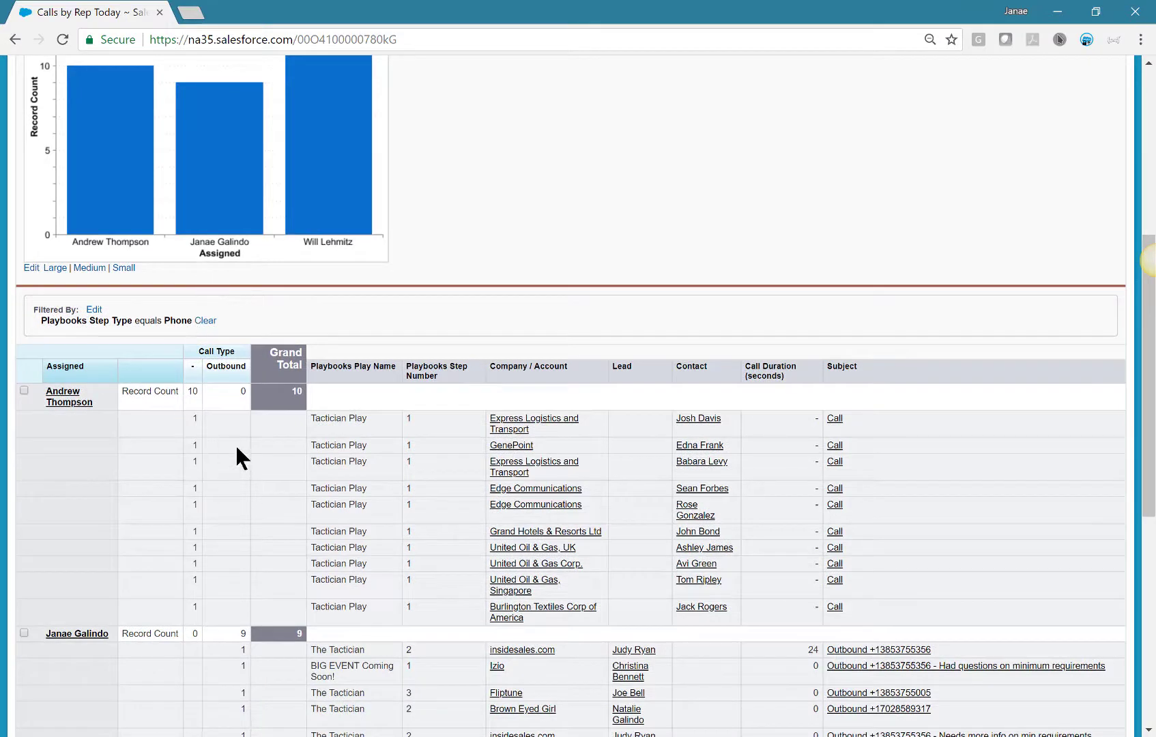
pyautogui.scroll(-1, 243, 420)
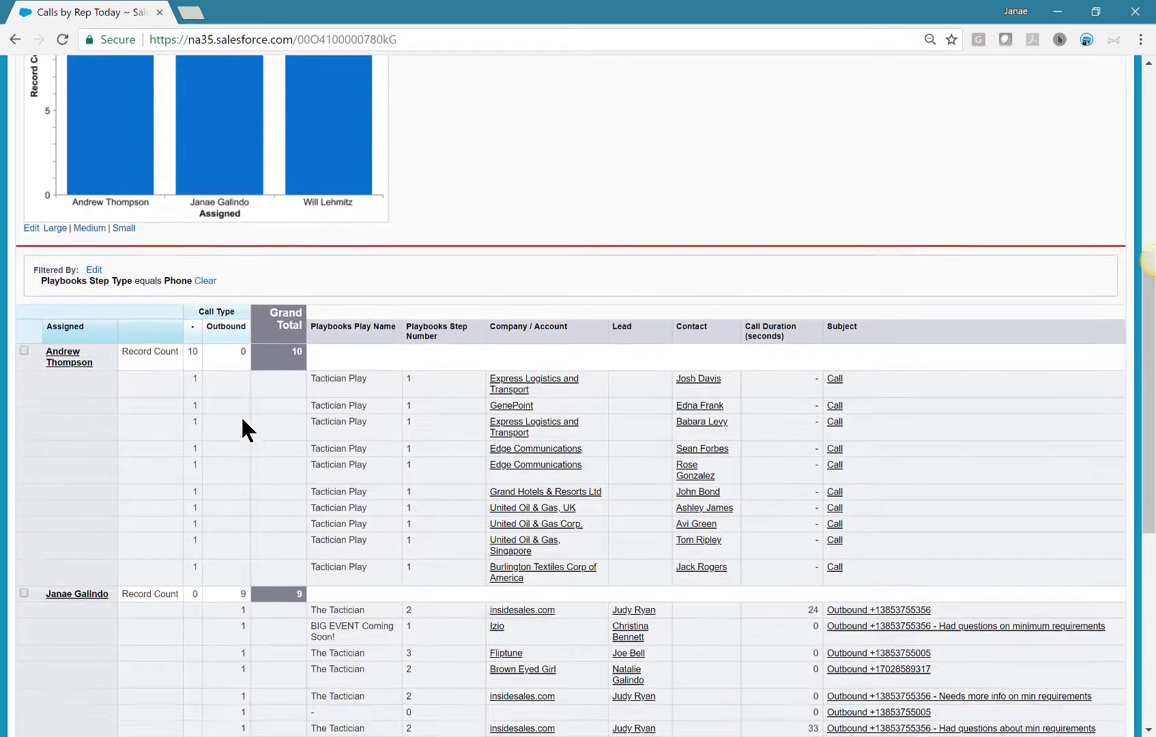
pyautogui.scroll(-1, 331, 594)
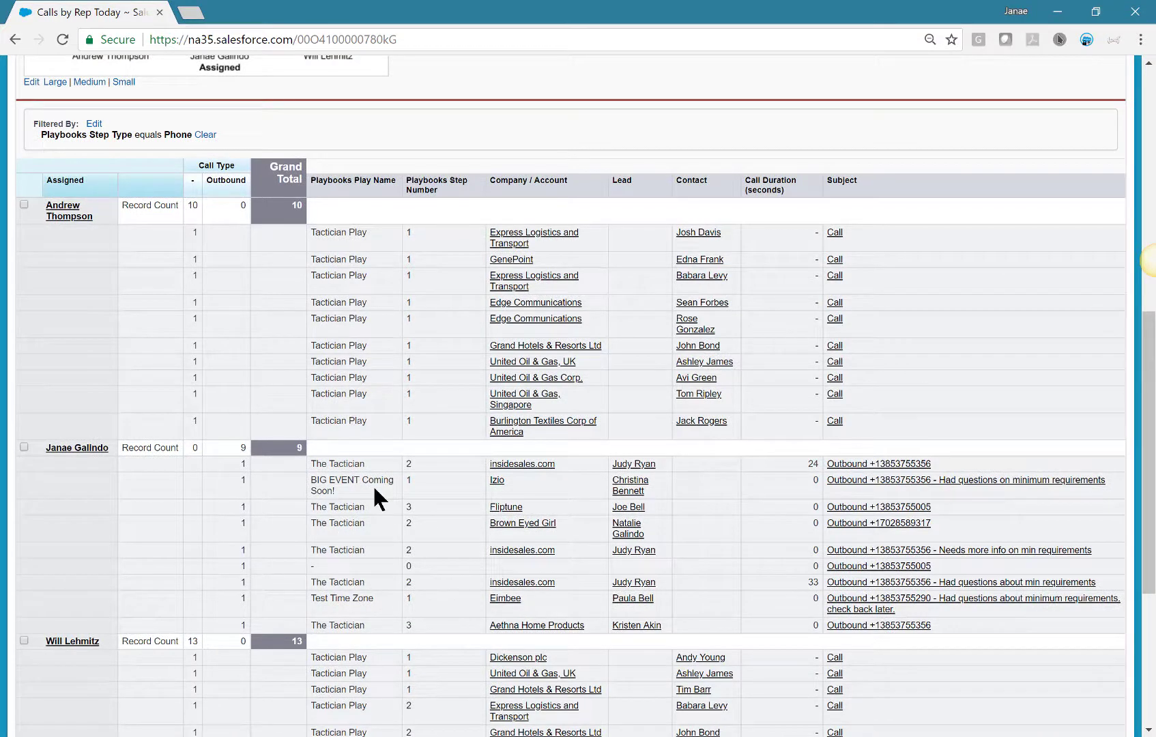
pyautogui.scroll(3, 324, 482)
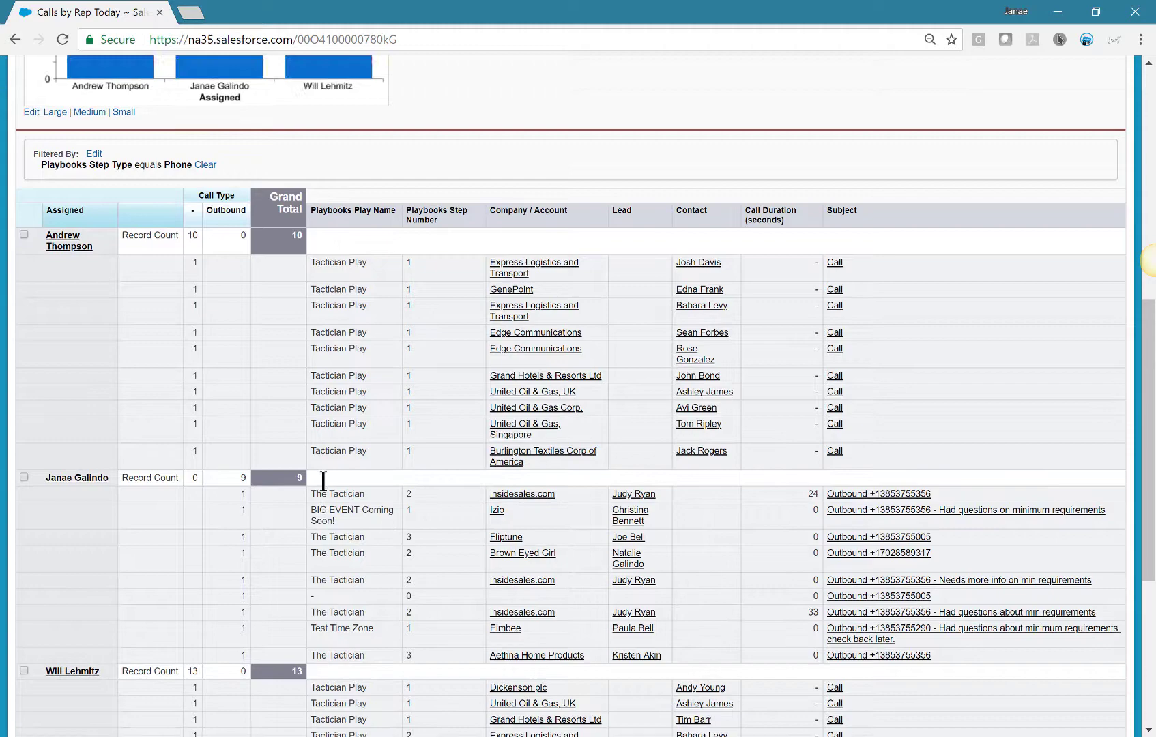
pyautogui.scroll(1, 352, 428)
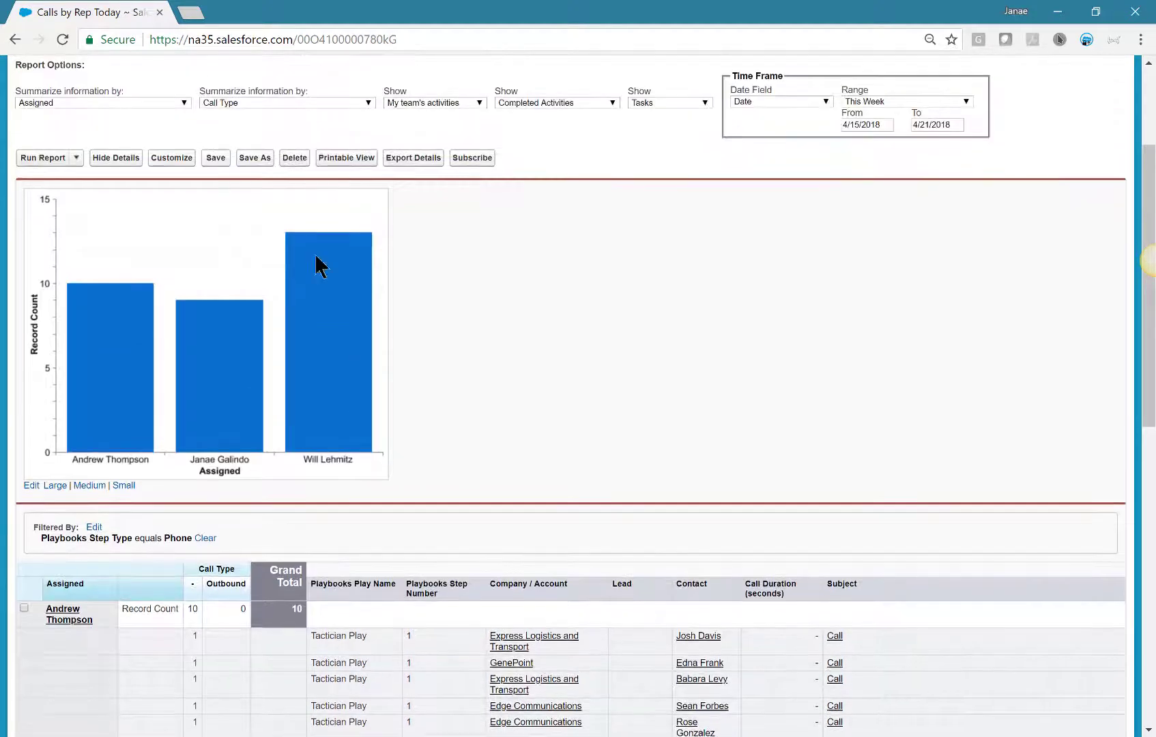
# - Hide the detail rows and regroup the summary matrix by Date instead of Call Type
pyautogui.click(117, 157)
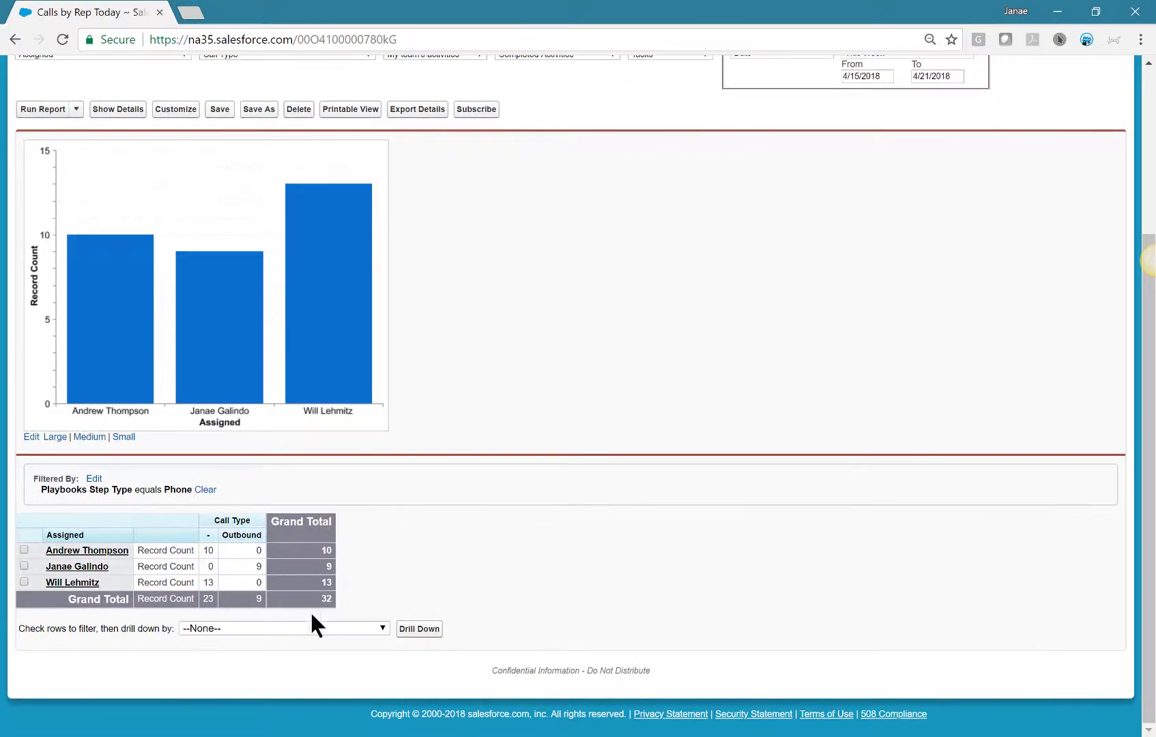
pyautogui.scroll(2, 374, 593)
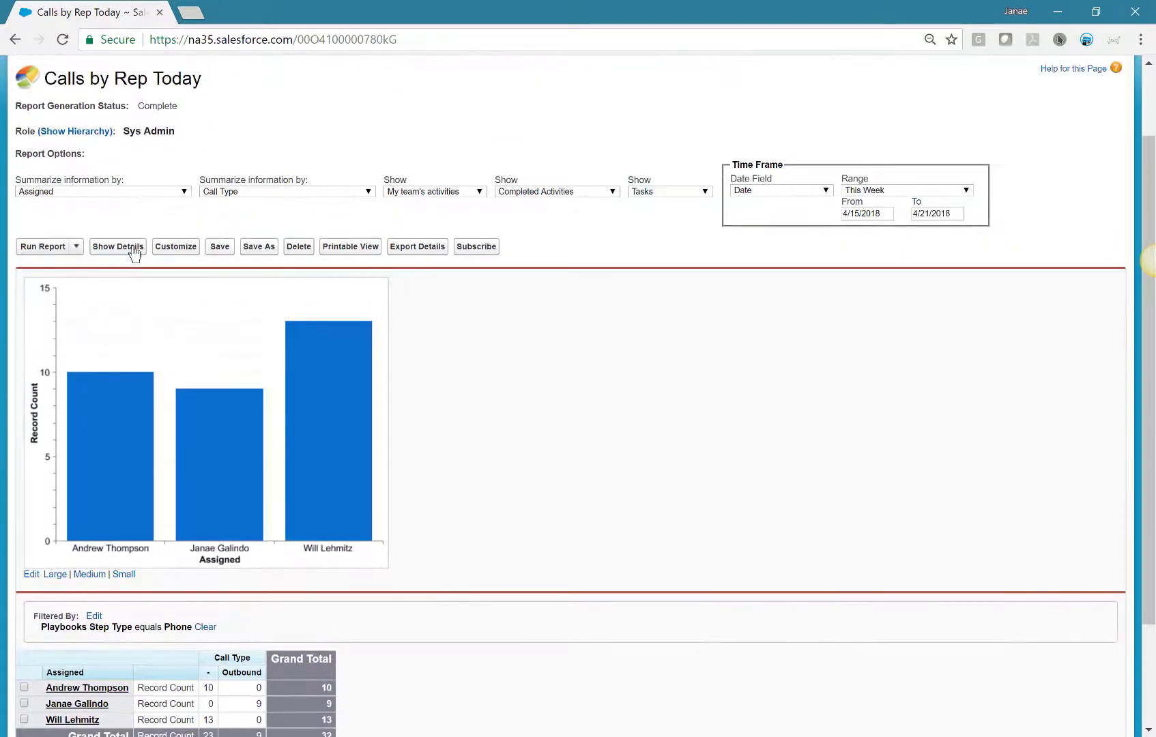
pyautogui.click(176, 247)
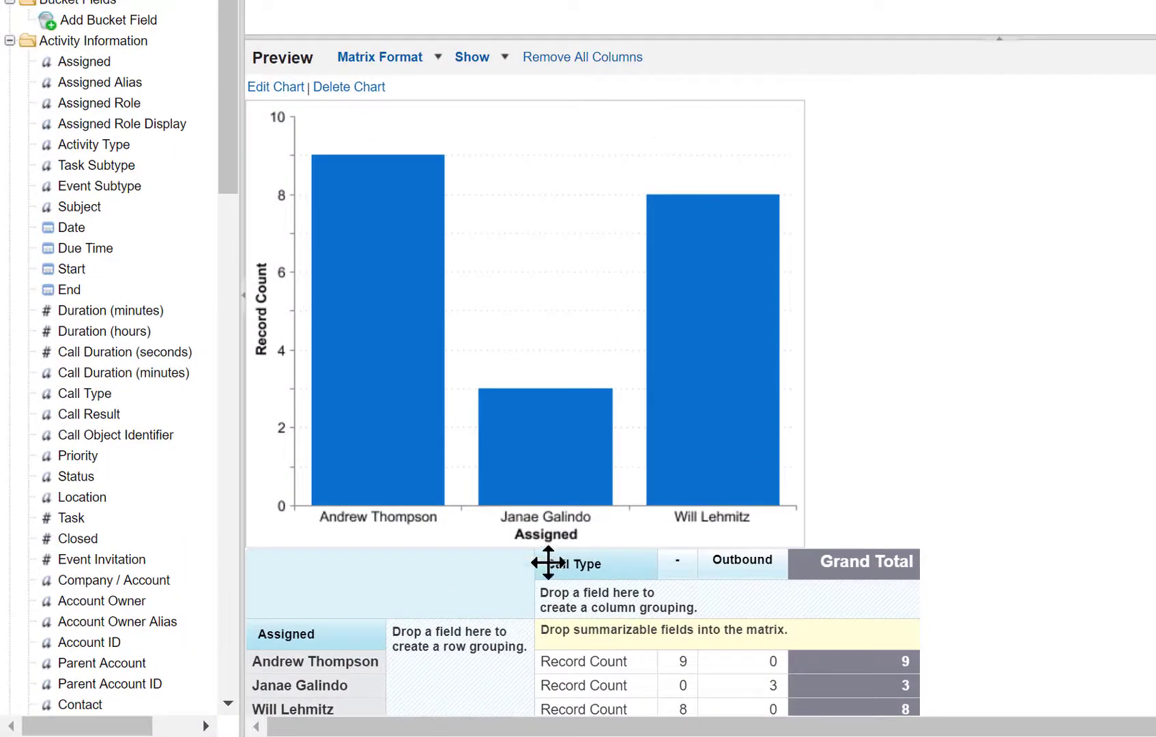
pyautogui.moveTo(548, 563); pyautogui.dragTo(676, 579)
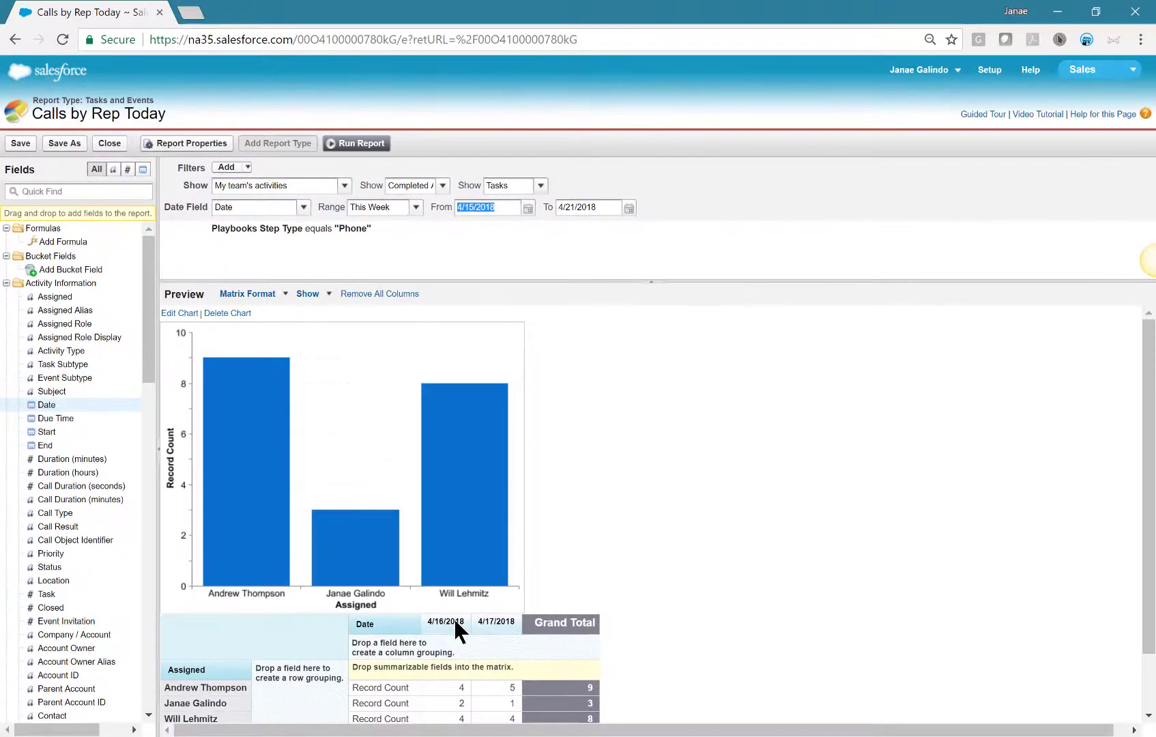
pyautogui.click(355, 143)
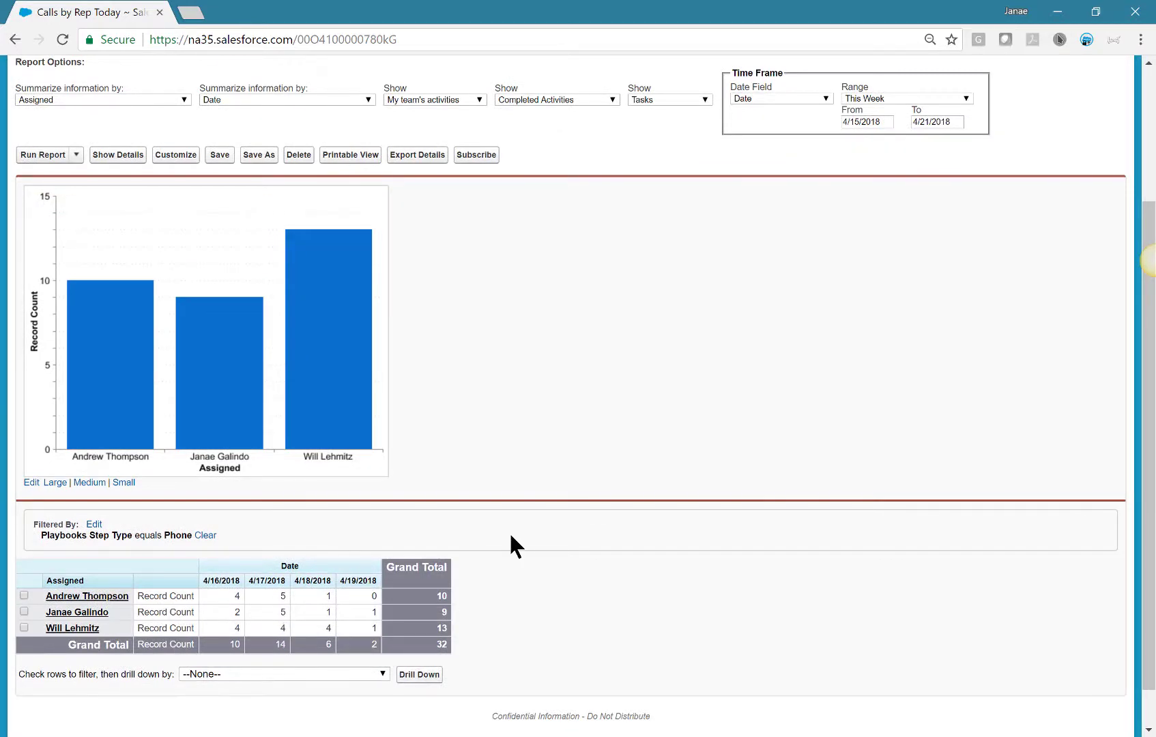
# - Stack each rep's chart bar by Date and rerun the report to view the chart
pyautogui.click(31, 482)
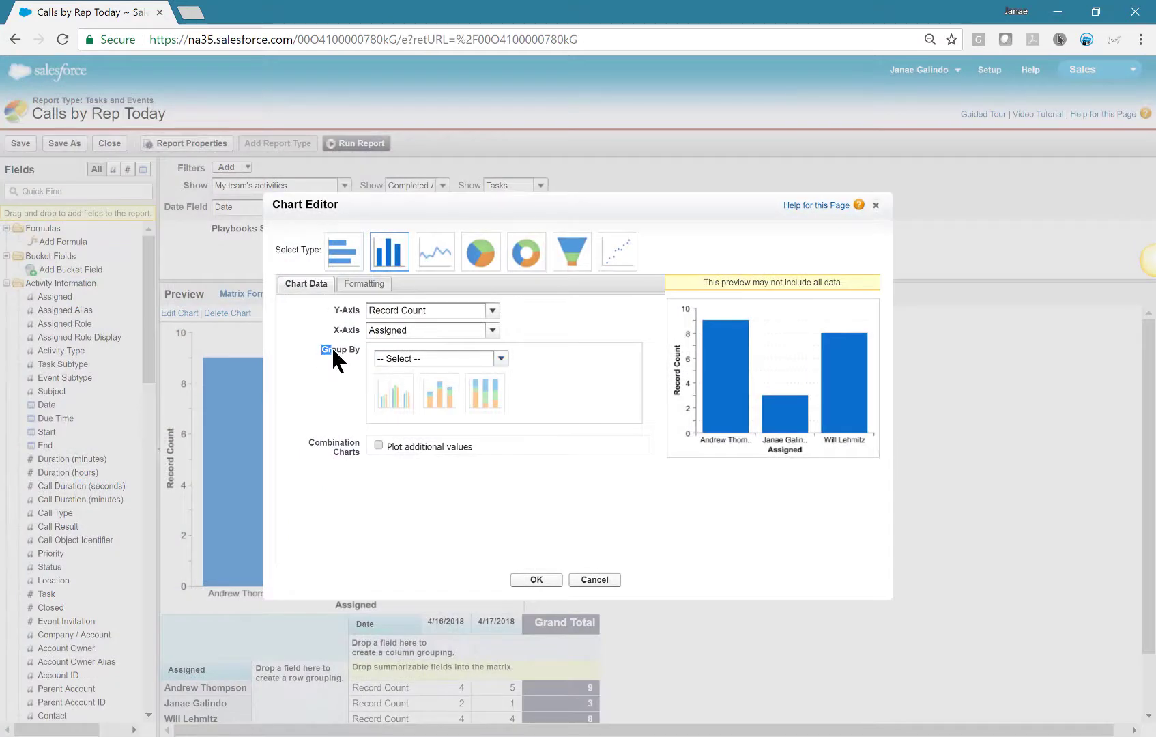
pyautogui.click(501, 358)
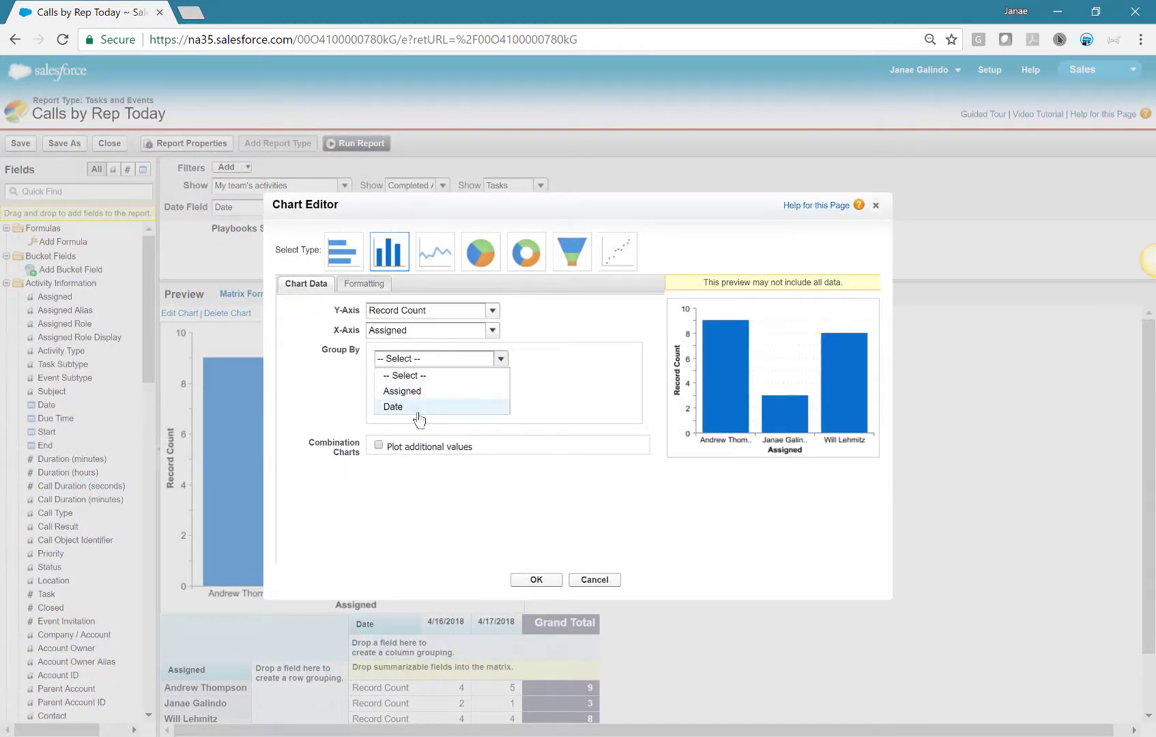
pyautogui.click(417, 410)
pyautogui.click(440, 393)
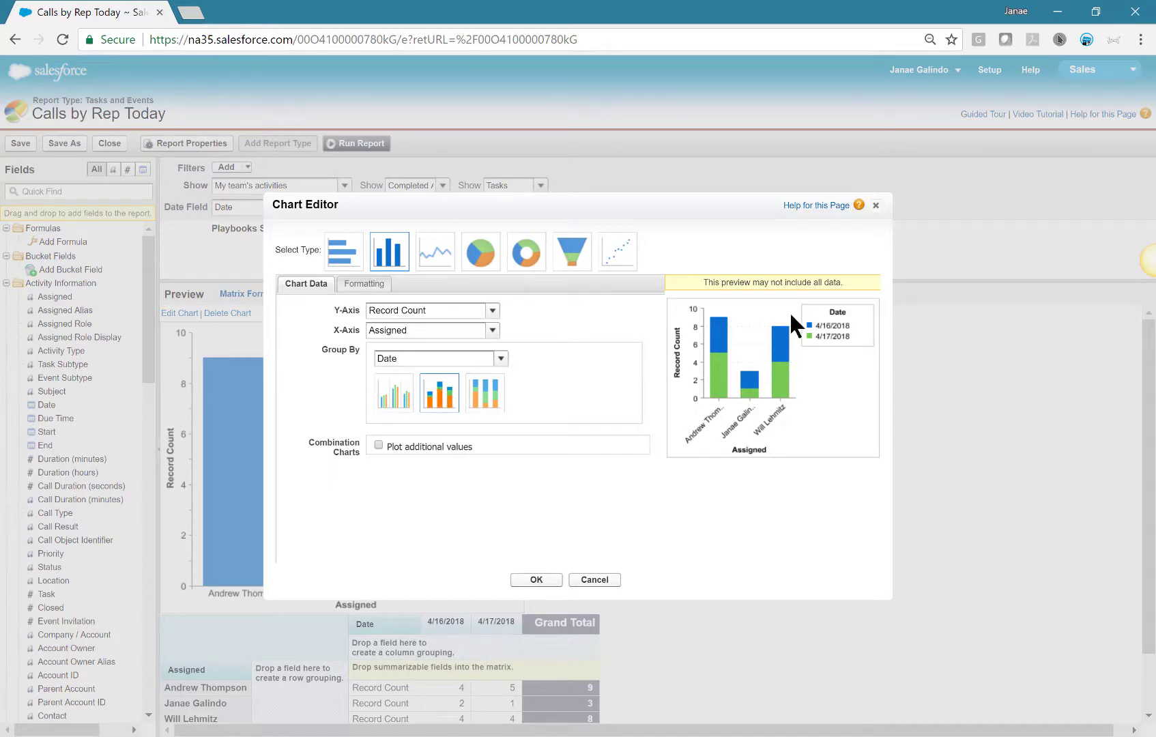
pyautogui.click(536, 580)
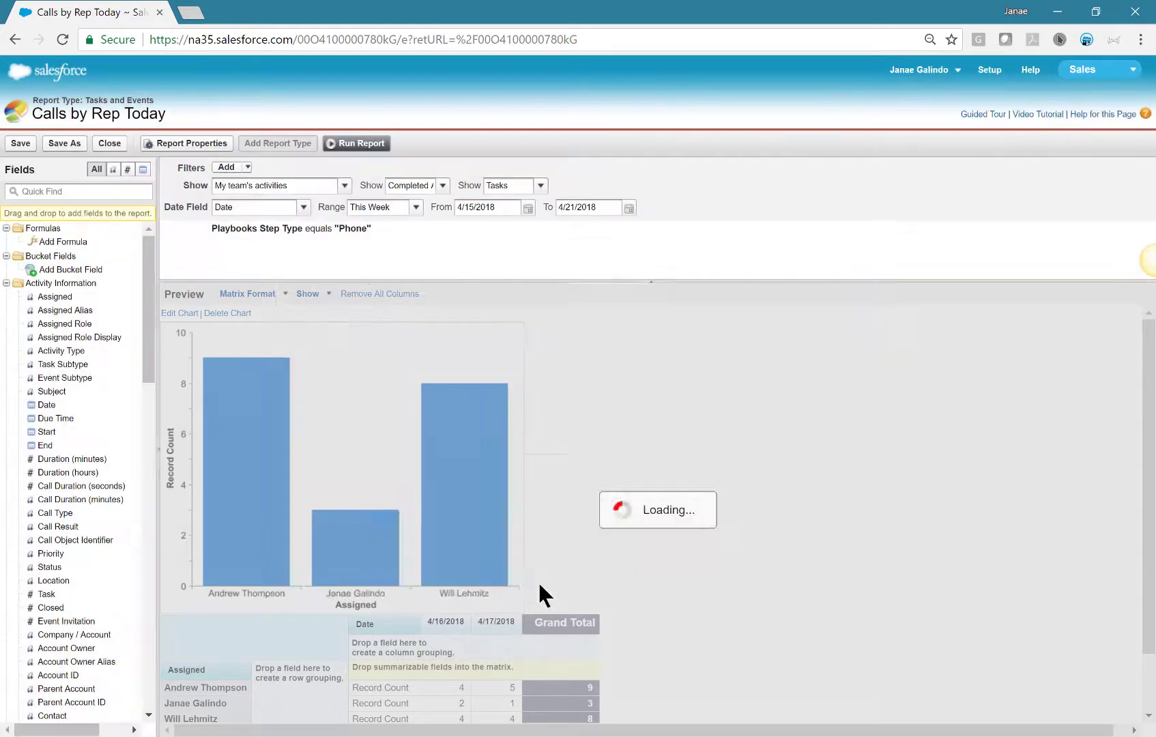
pyautogui.click(383, 142)
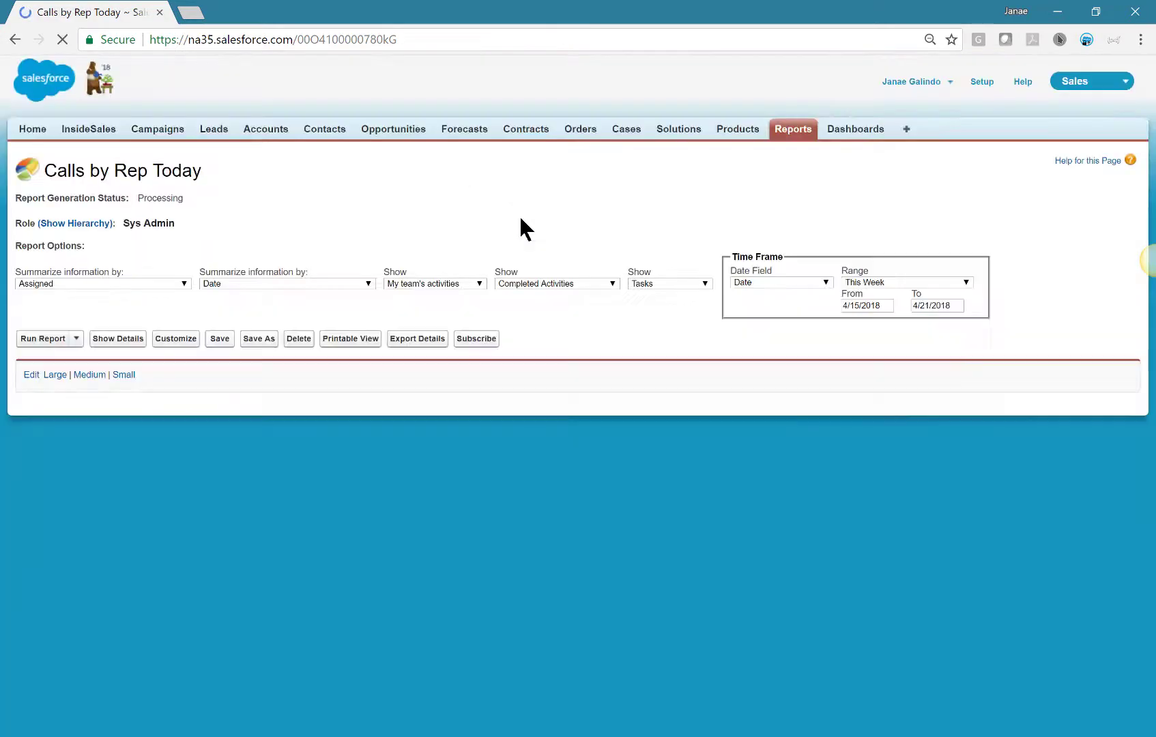
pyautogui.scroll(-3, 627, 497)
pyautogui.scroll(-1, 626, 497)
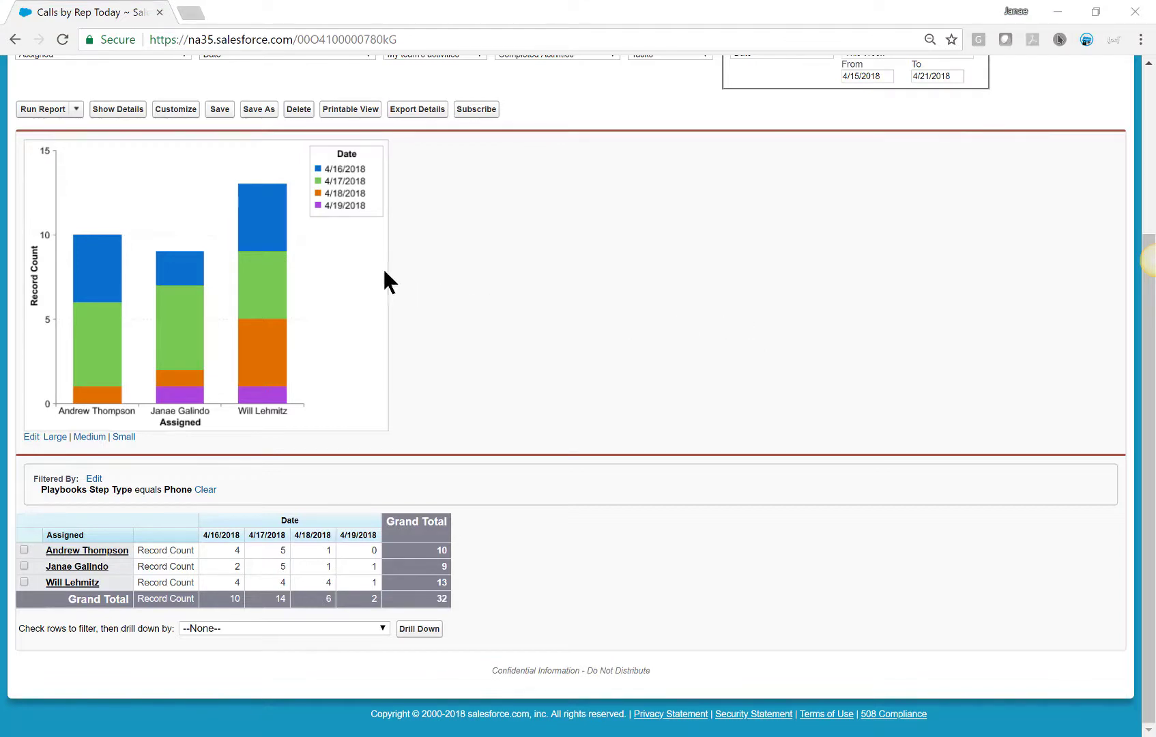
# - Save the report as Calls This Week in Demo Reports, described 'Grouped by day'
pyautogui.click(258, 110)
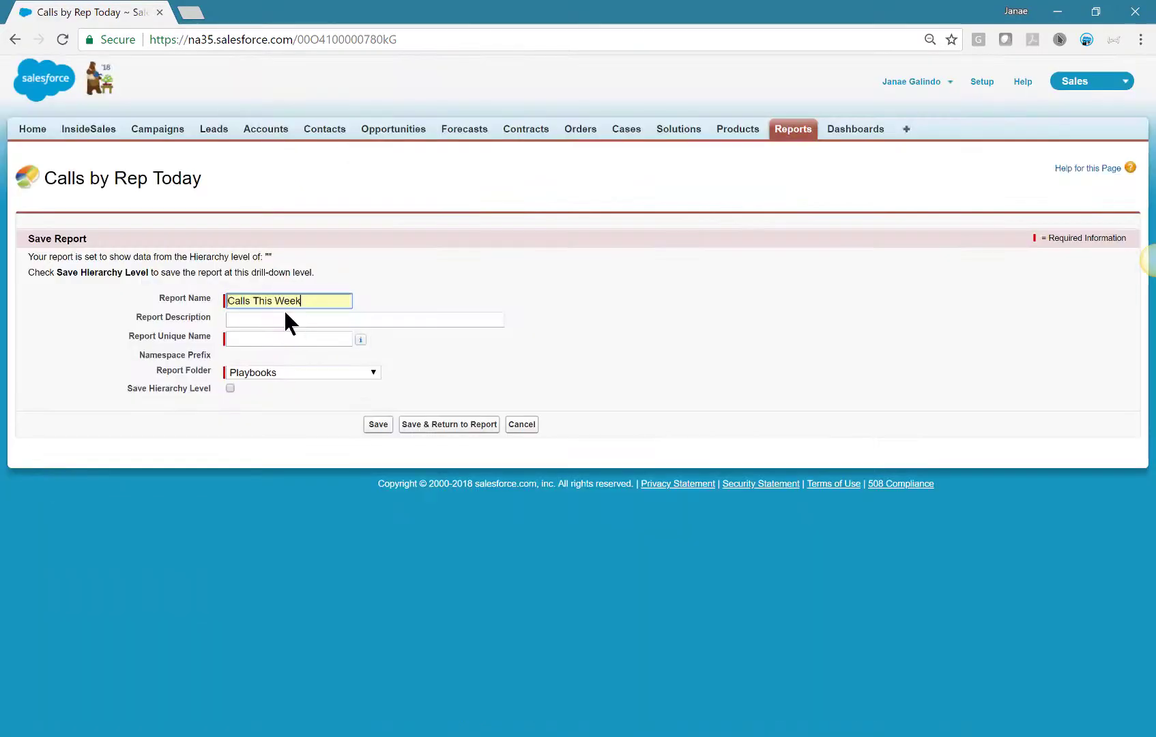
pyautogui.click(269, 320)
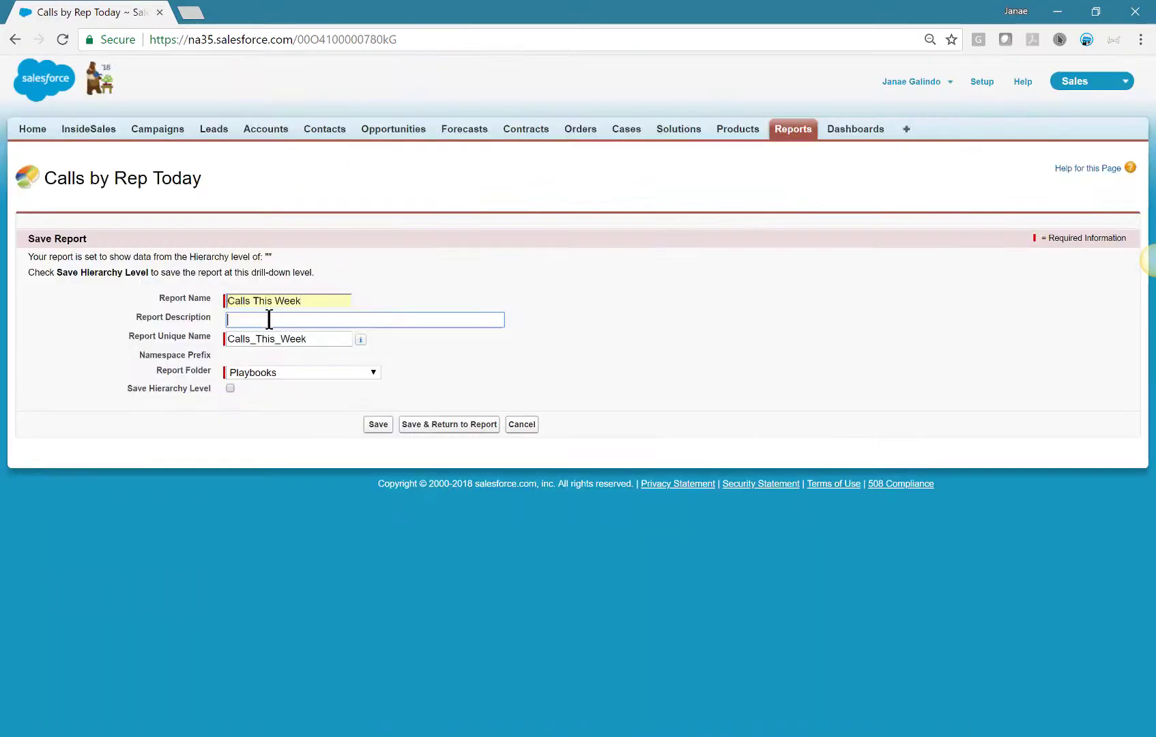
pyautogui.write('Grouped by day')
pyautogui.press('Tab')
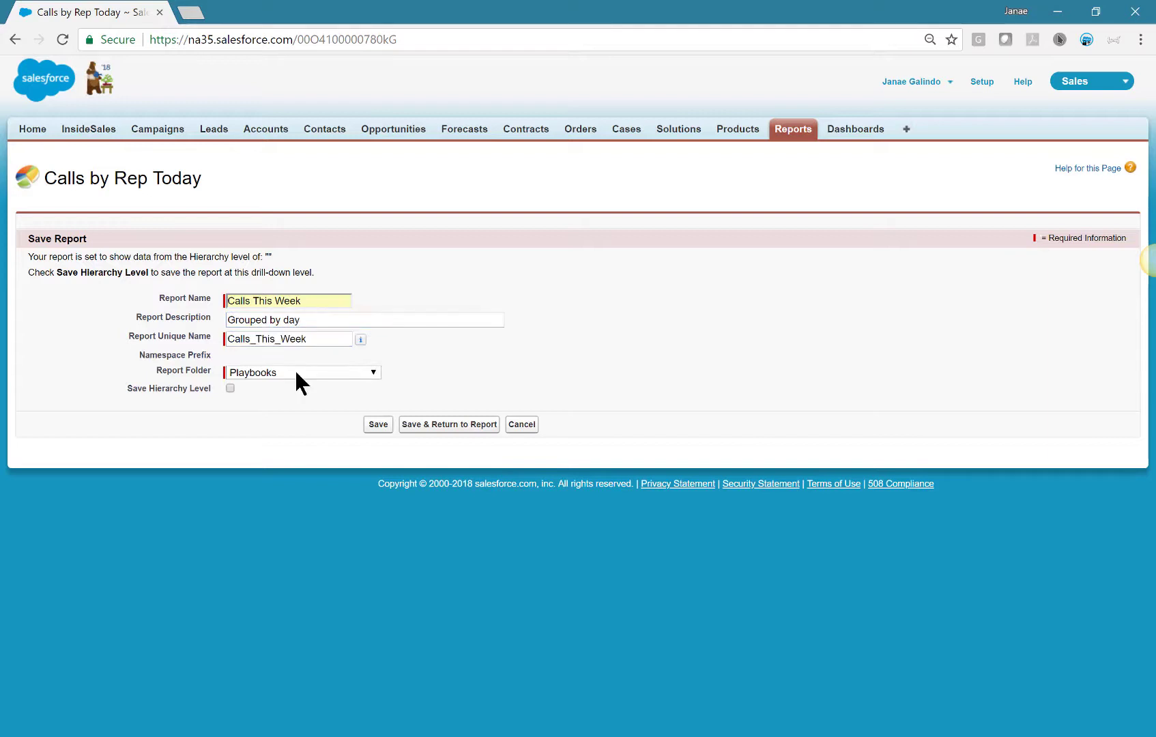
pyautogui.click(295, 372)
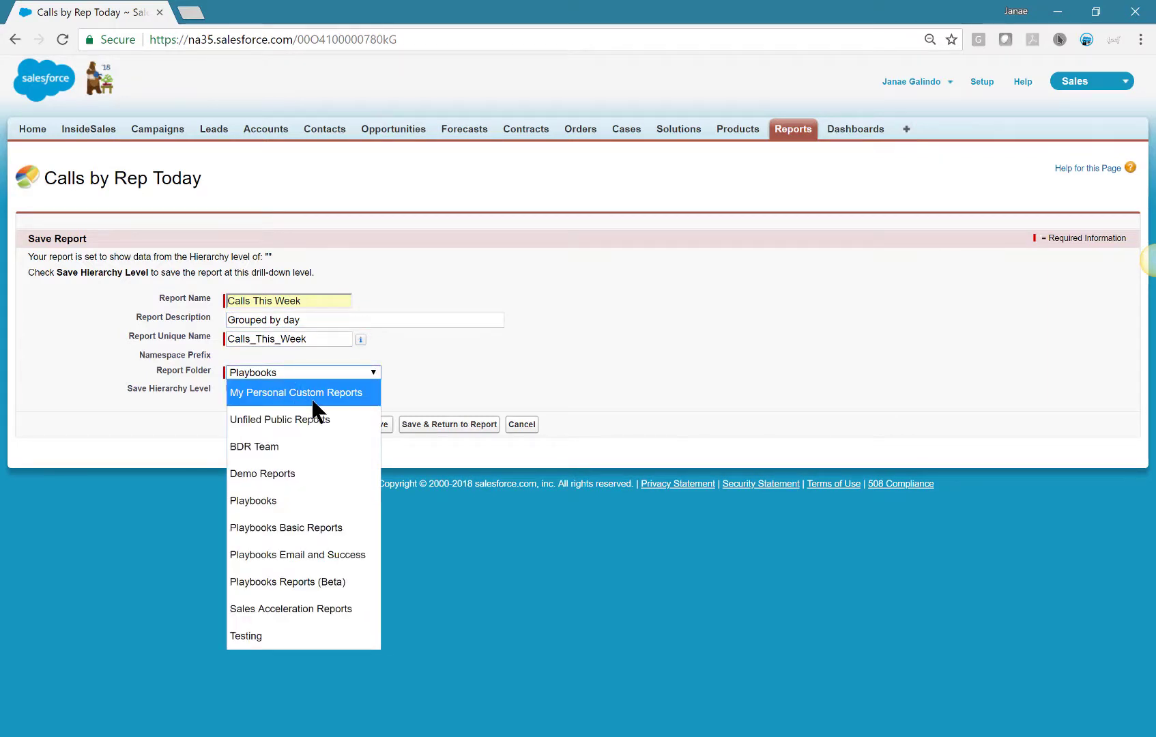
pyautogui.click(299, 476)
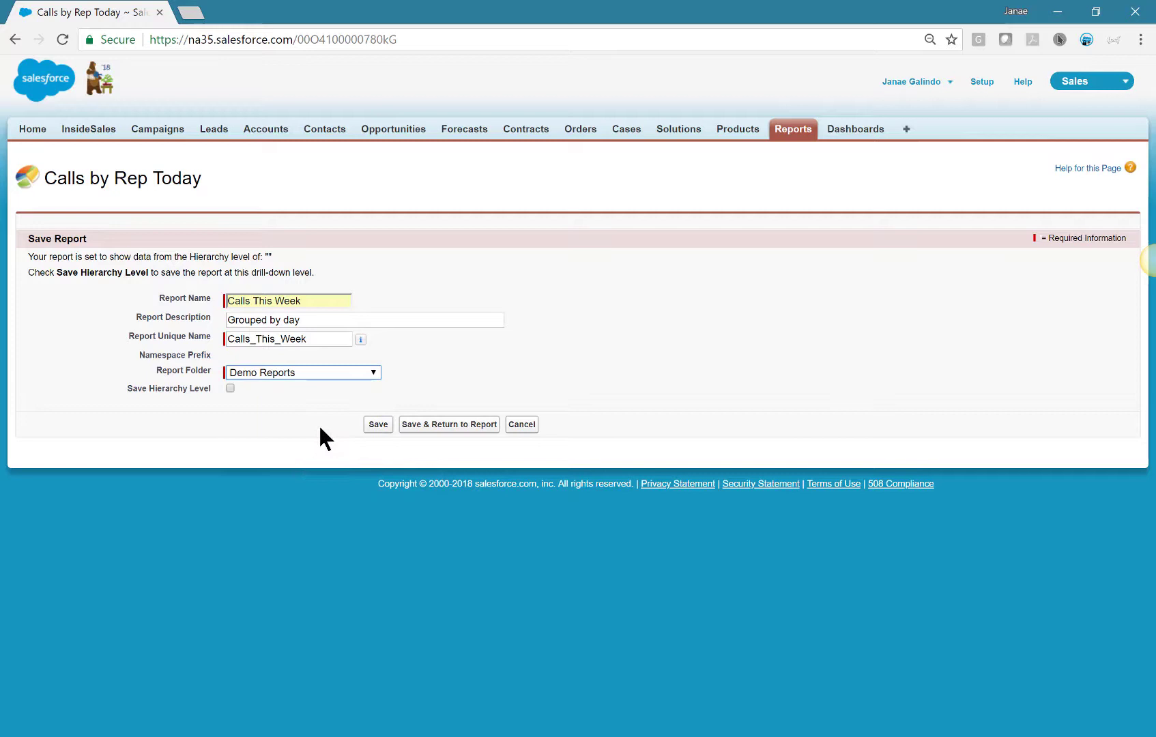
pyautogui.click(458, 424)
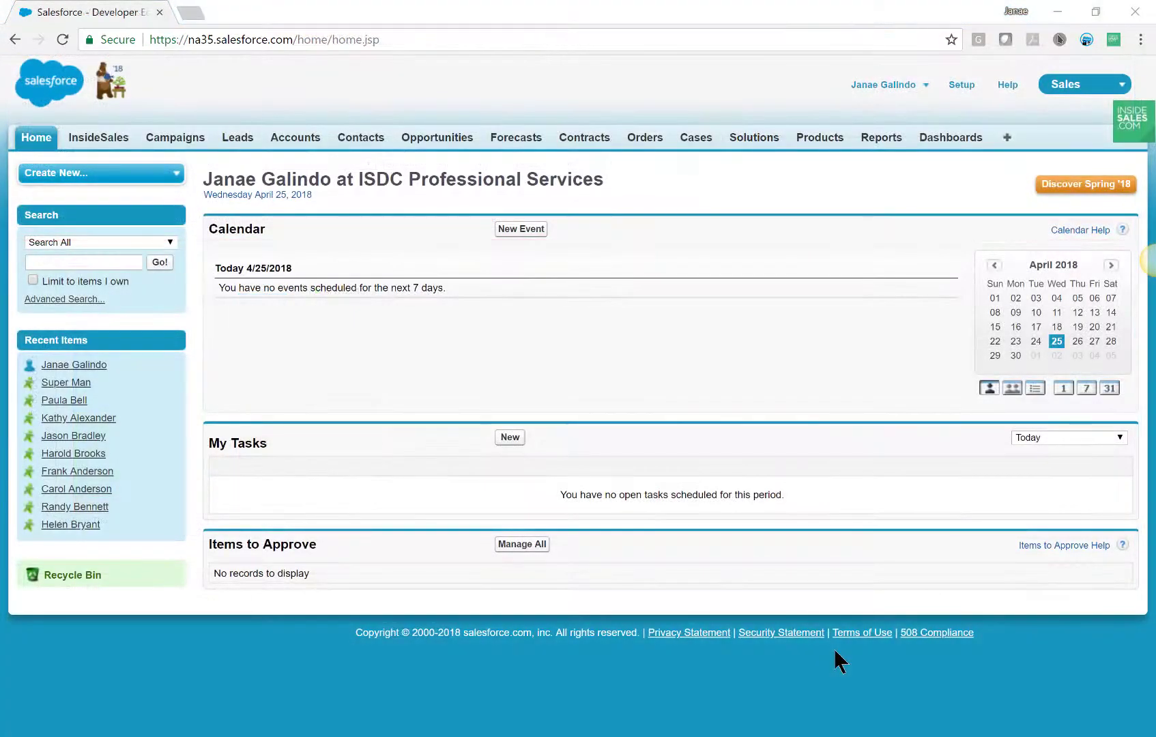
# - Search the sidebar for the lead, open its record, and dial its phone number with Playbooks
pyautogui.click(83, 262)
pyautogui.write('Super')
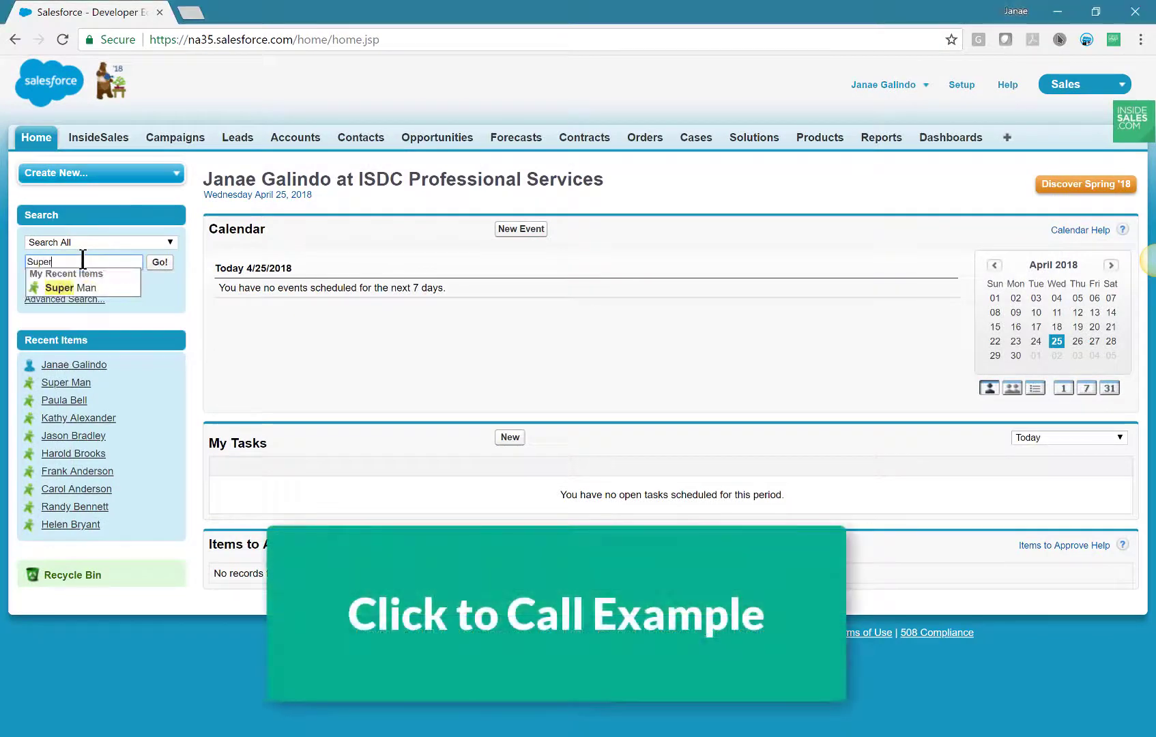
pyautogui.click(83, 287)
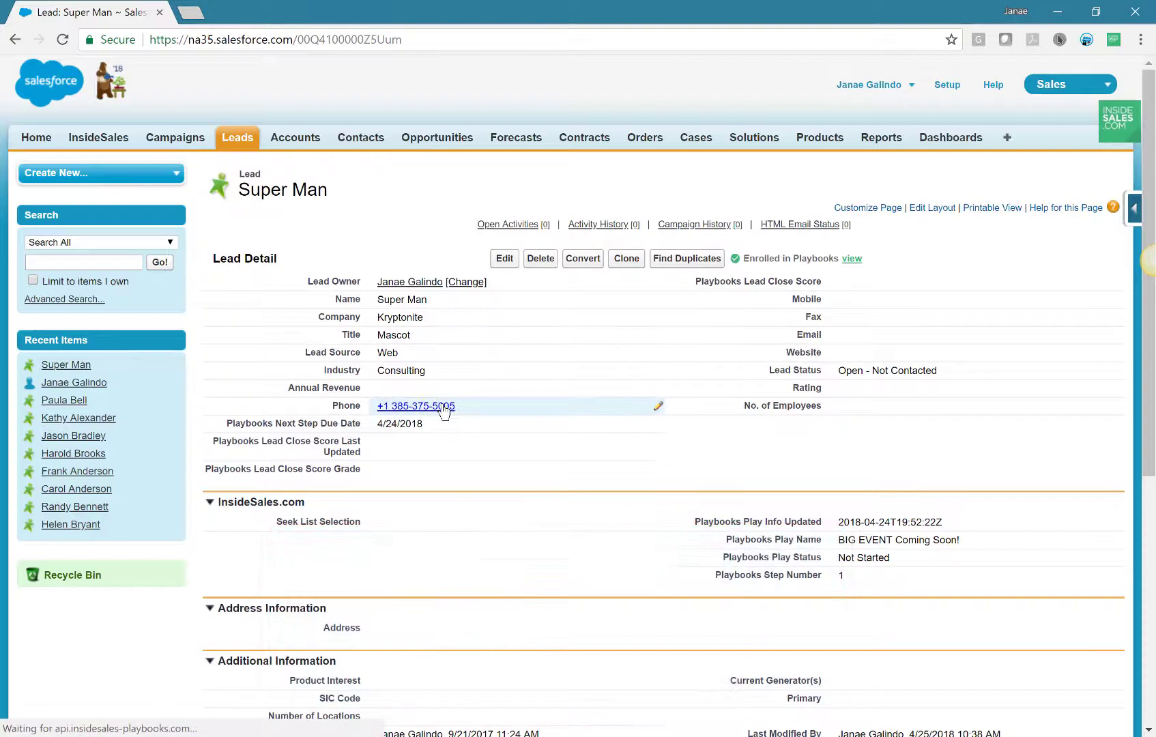
pyautogui.click(444, 408)
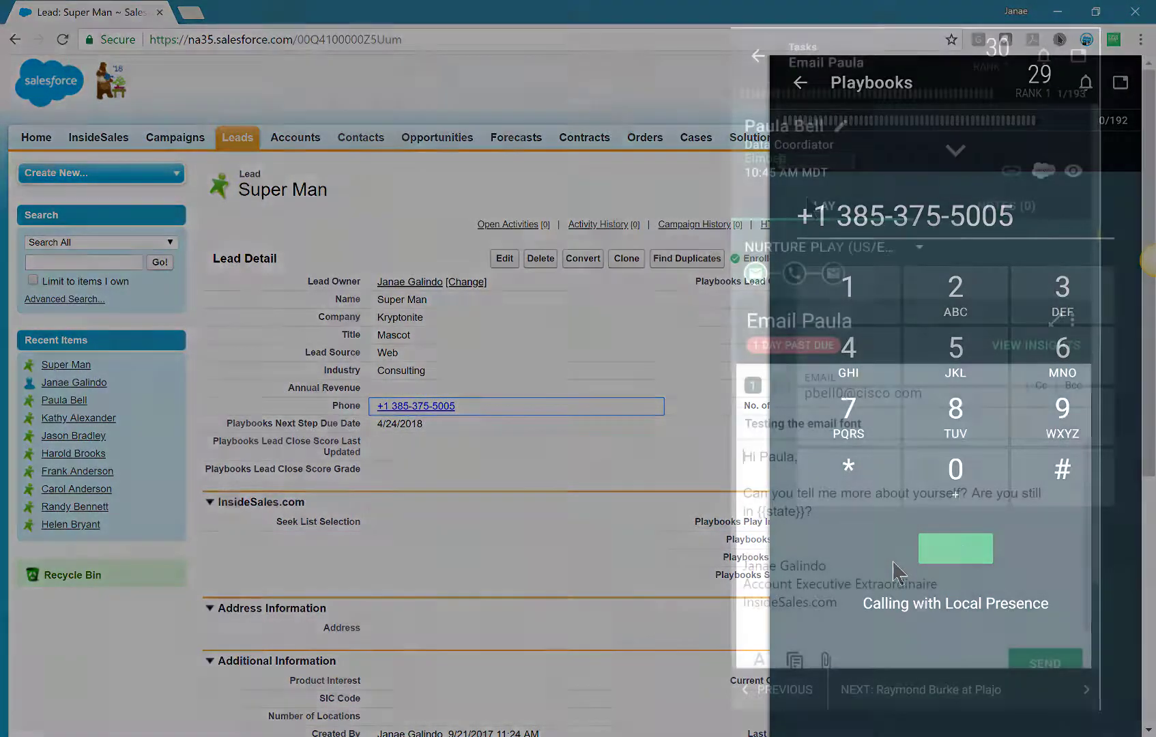
# - Load the next Playbooks task and call it, then open Calls This Week for customizing
pyautogui.click(874, 694)
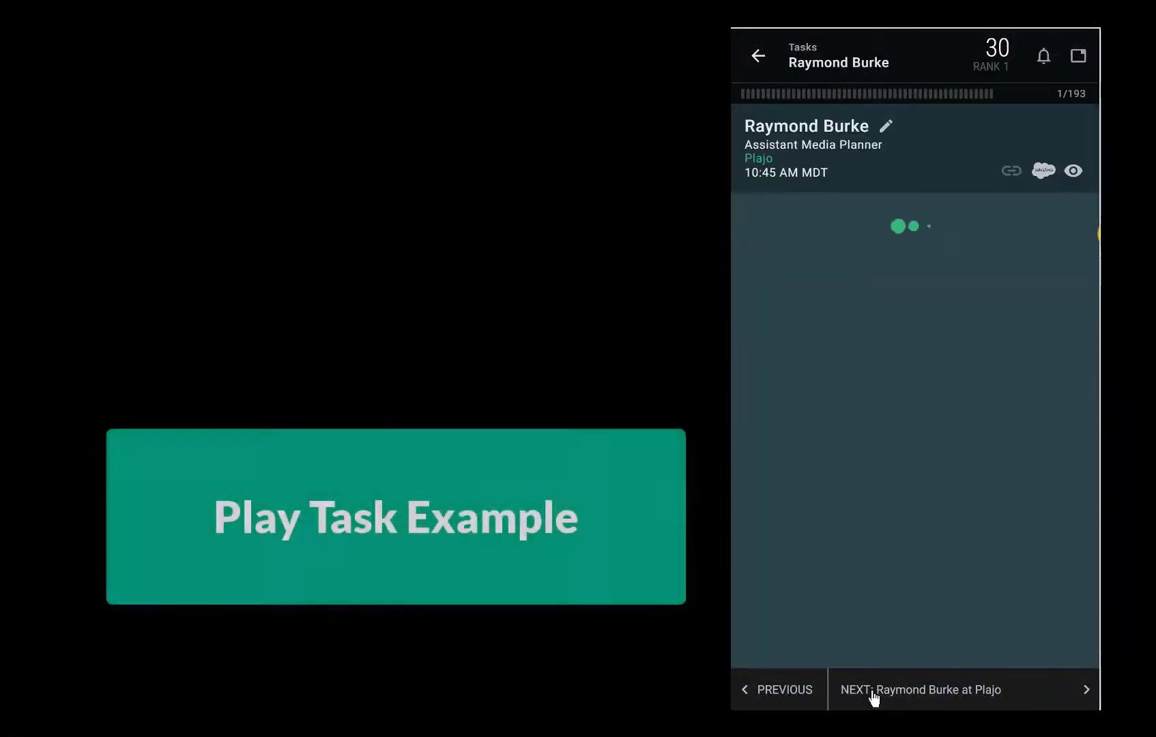
pyautogui.scroll(-3, 841, 478)
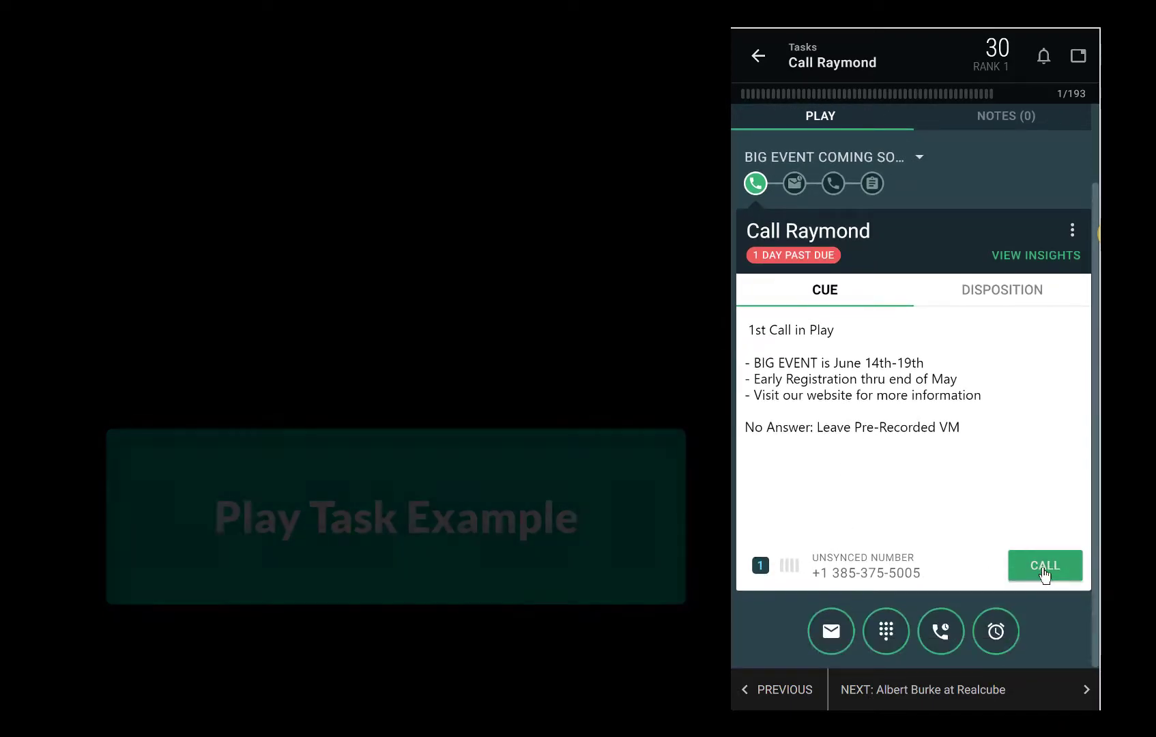
pyautogui.click(1044, 573)
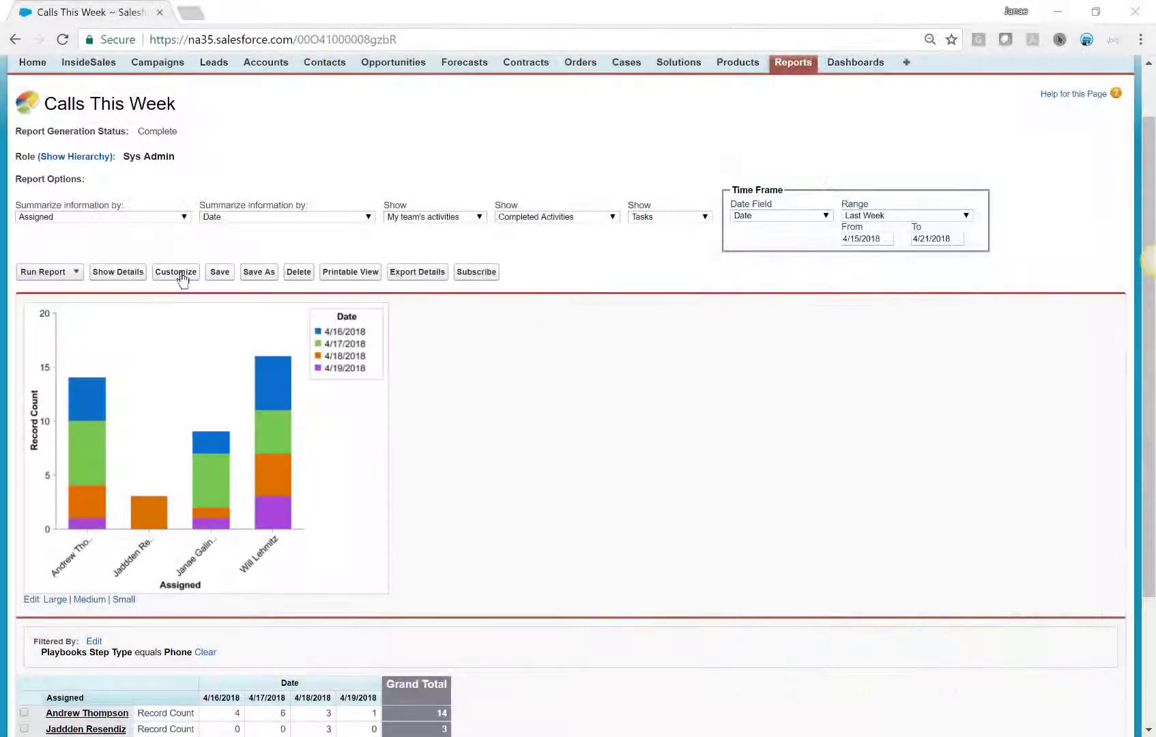
pyautogui.click(181, 273)
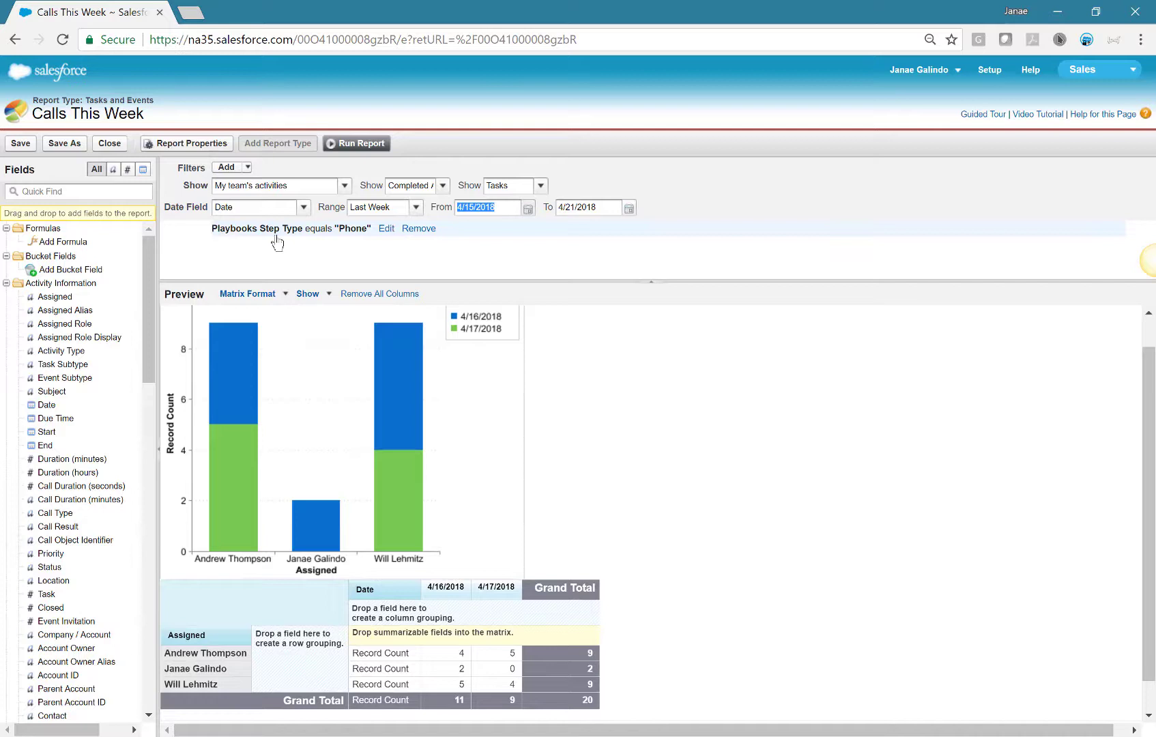
# - Regroup the matrix columns by Playbooks Play Name instead of Date and run the report
pyautogui.scroll(-1, 788, 584)
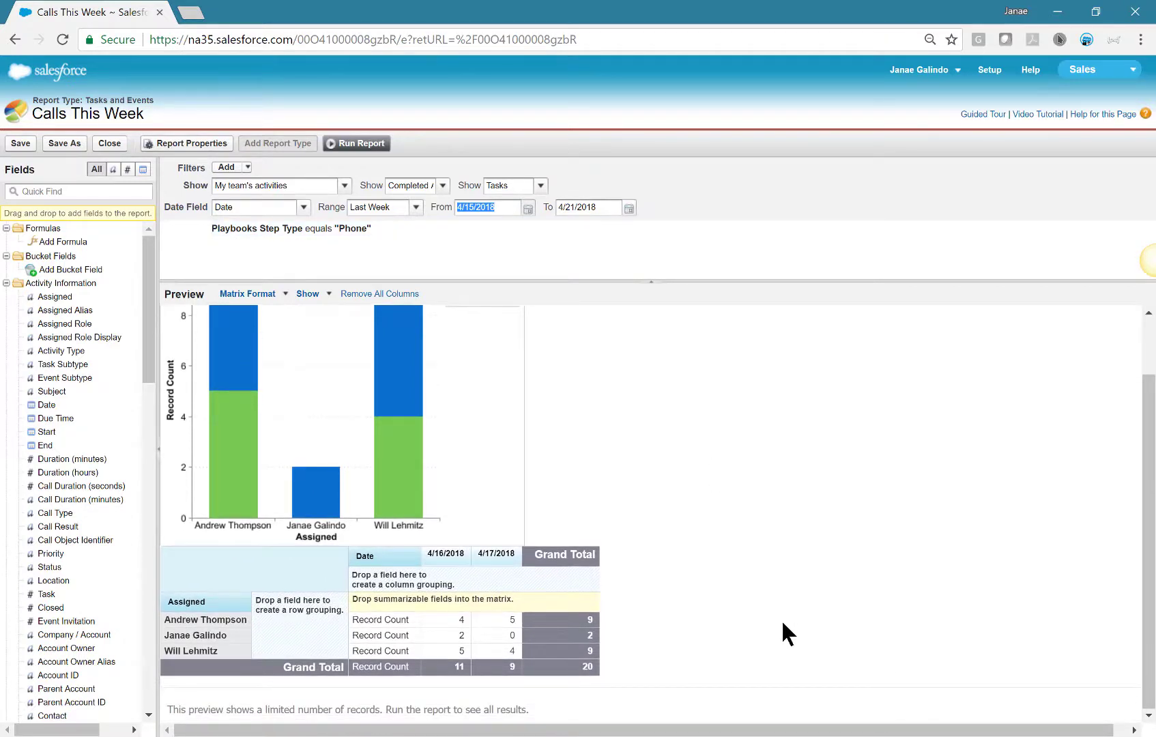
pyautogui.moveTo(392, 554); pyautogui.dragTo(135, 541)
pyautogui.click(61, 191)
pyautogui.write('Playbook')
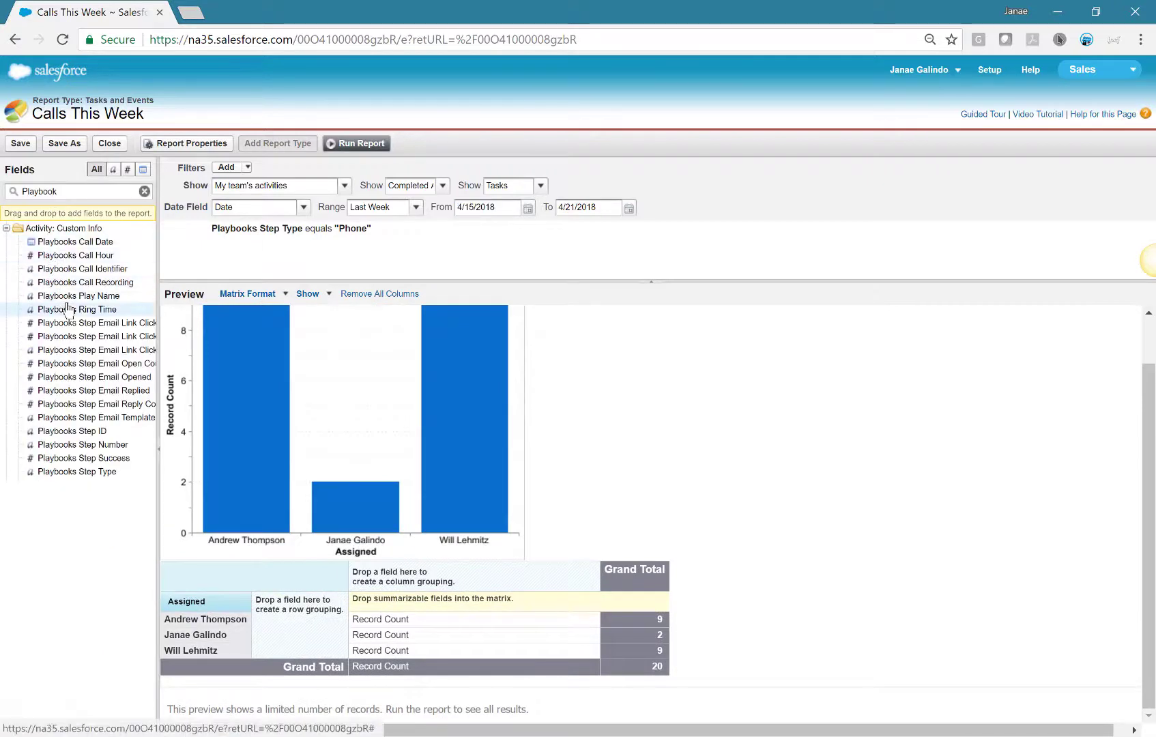
pyautogui.moveTo(70, 300); pyautogui.dragTo(405, 571)
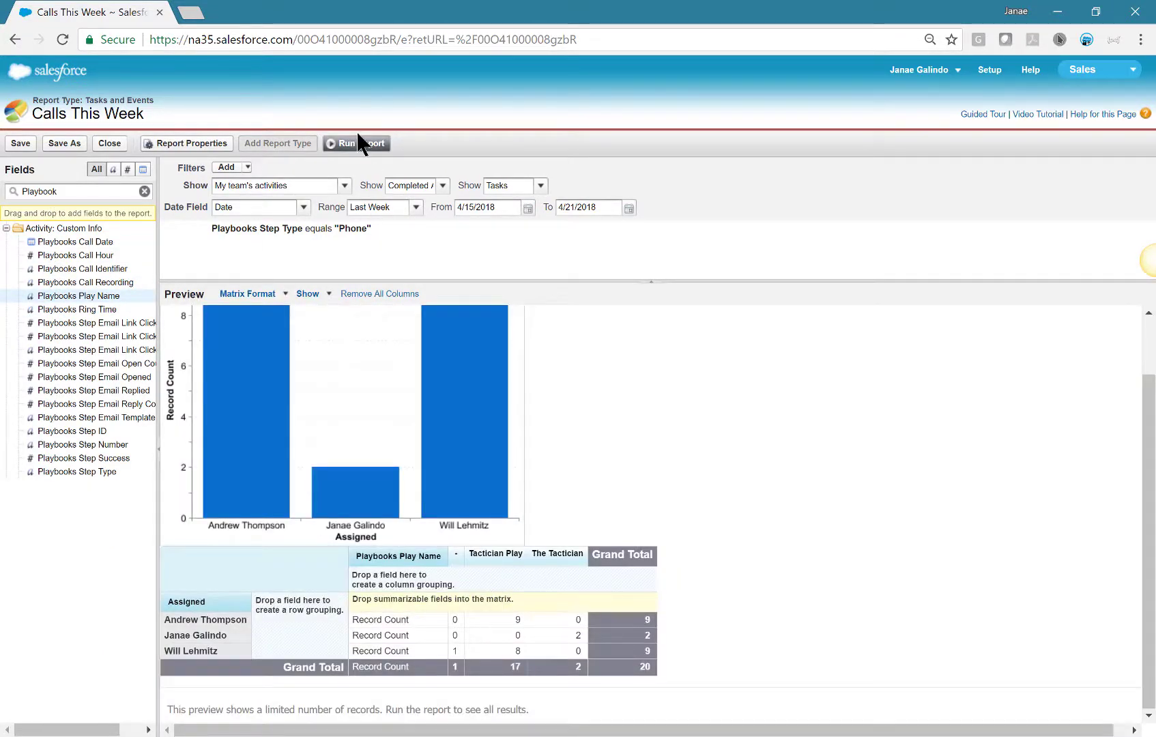
pyautogui.click(356, 144)
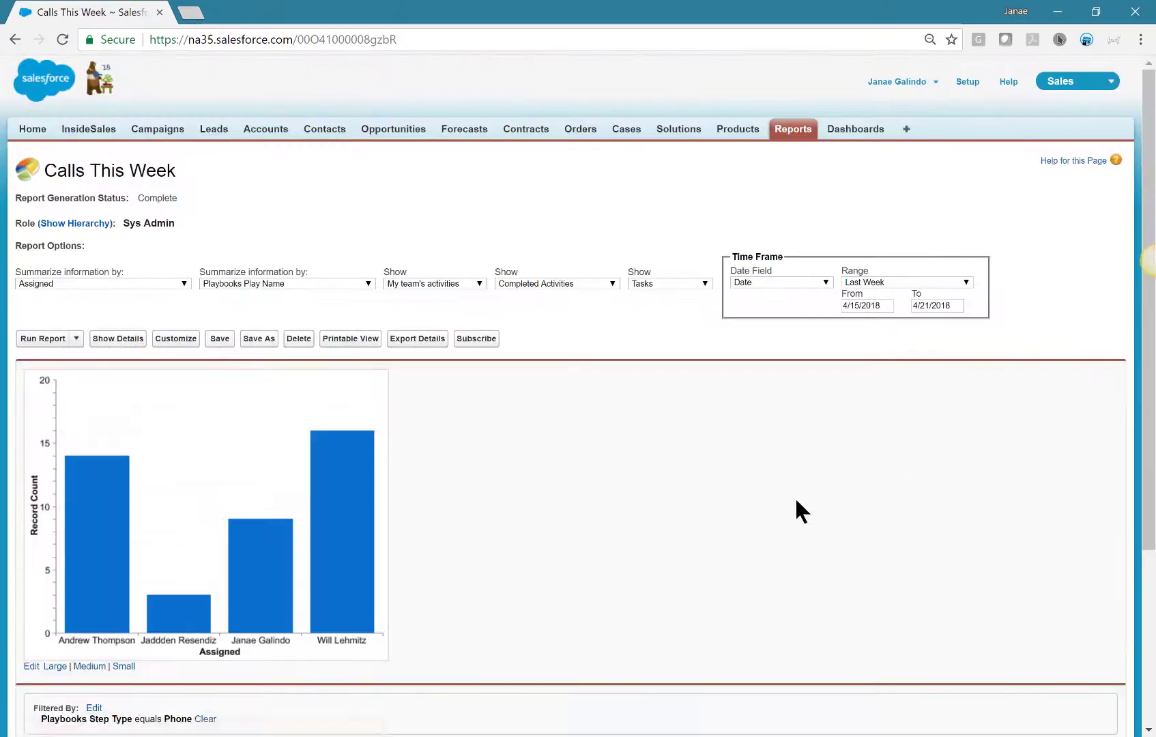
pyautogui.scroll(-3, 792, 505)
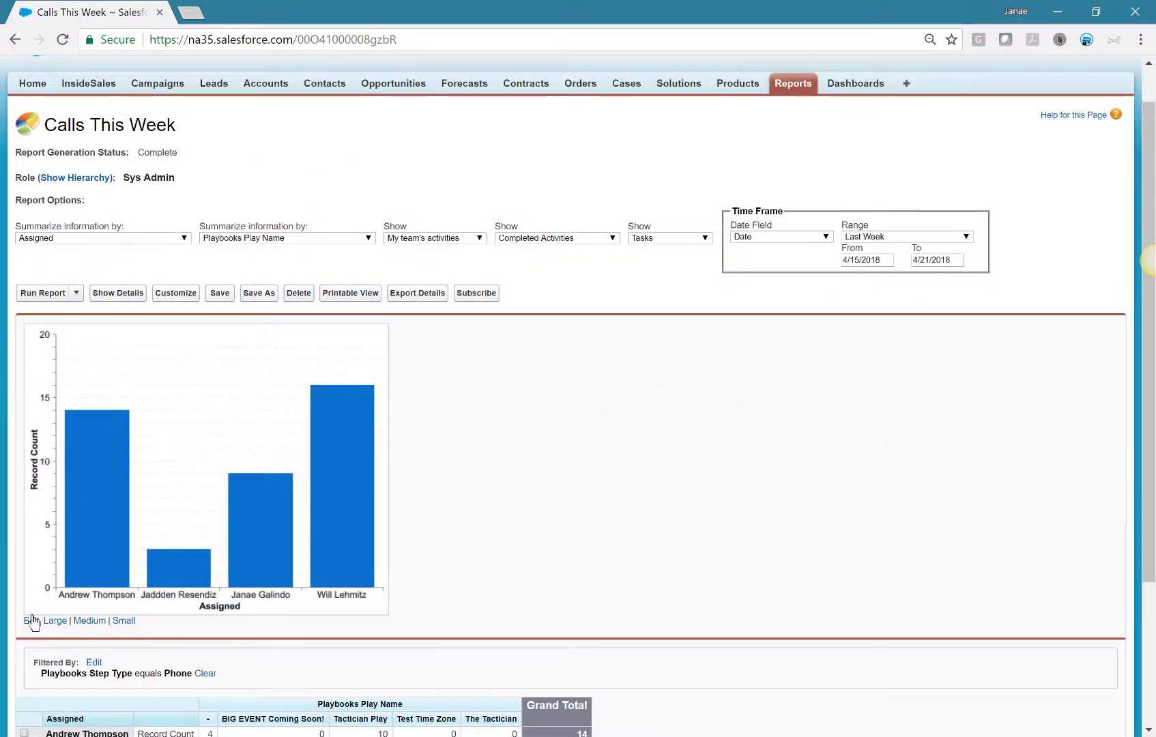
# - Group the chart's bars by Playbooks Play Name and rerun the report to view it
pyautogui.click(31, 621)
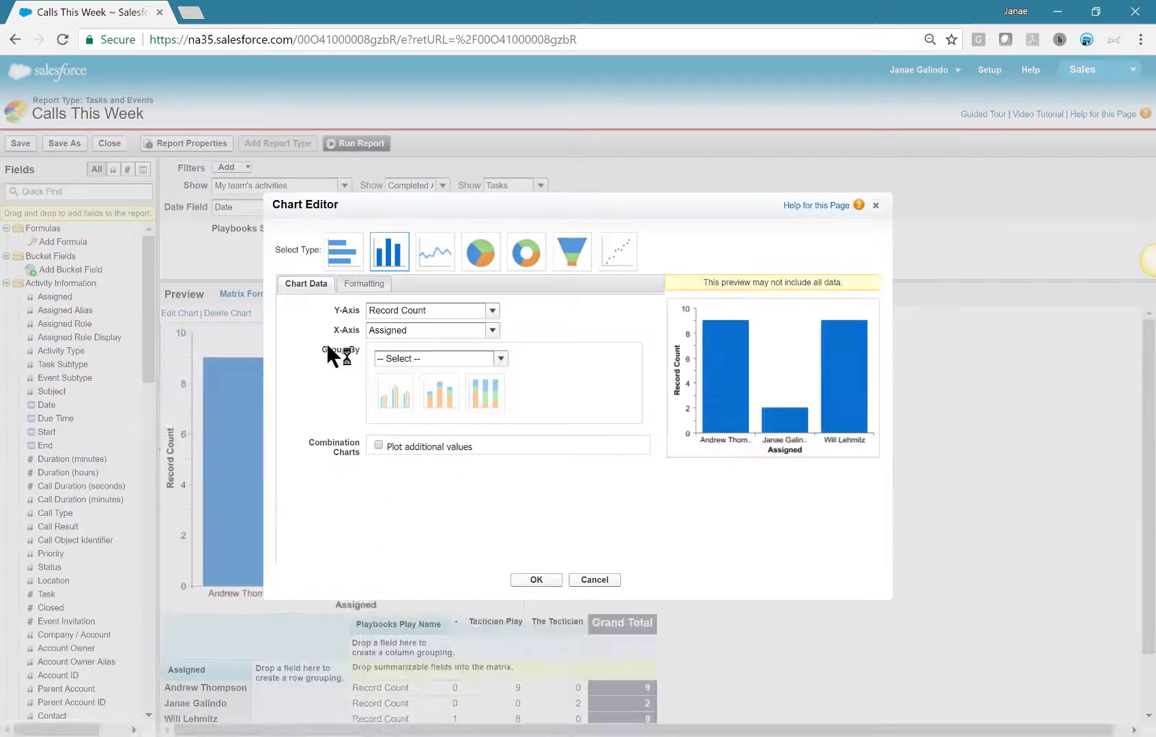
pyautogui.click(454, 359)
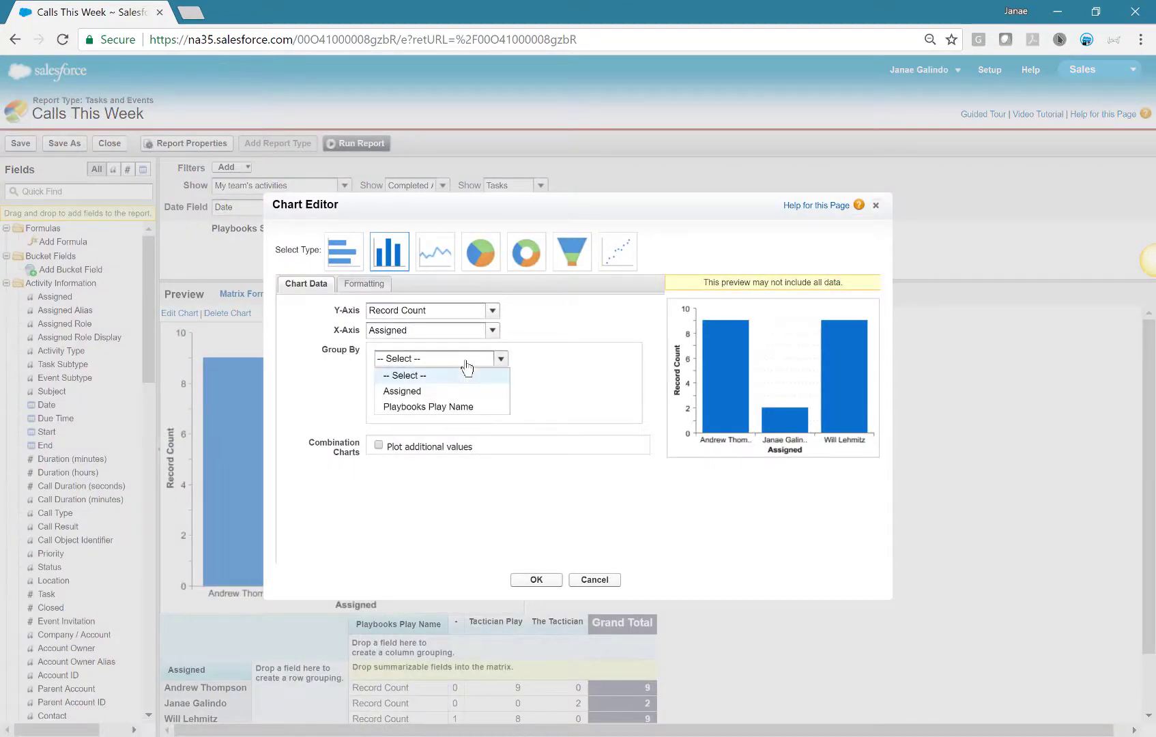
pyautogui.click(429, 407)
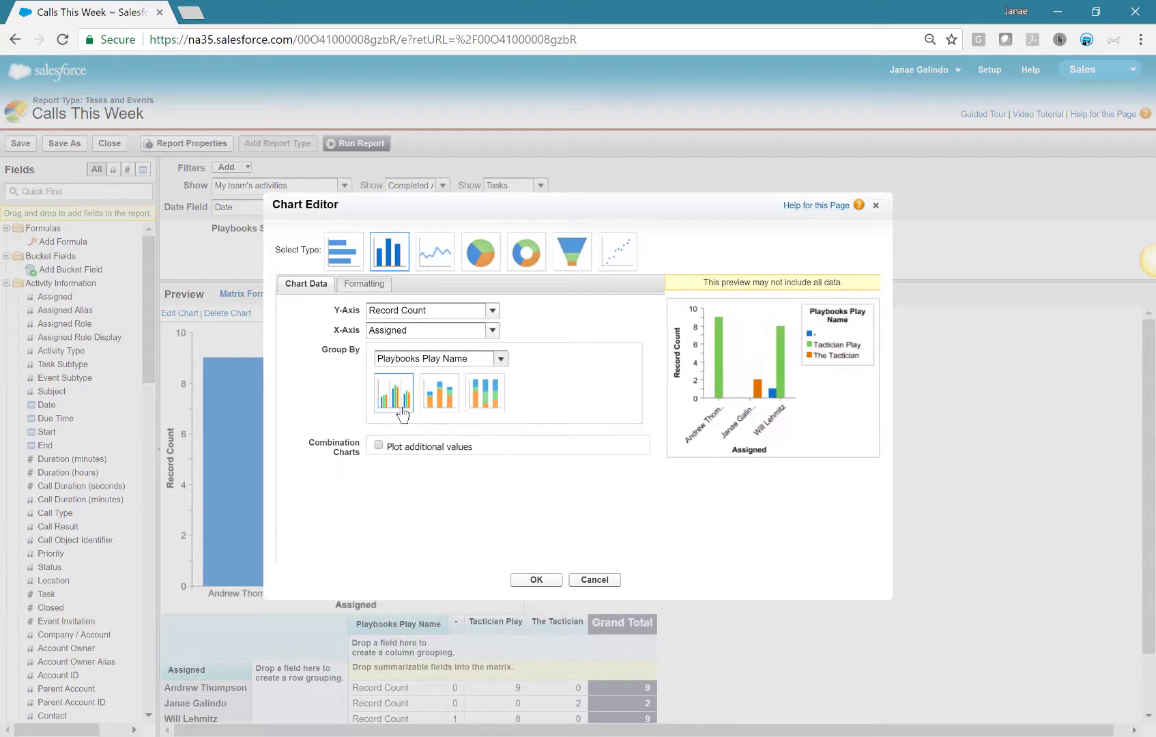
pyautogui.click(538, 580)
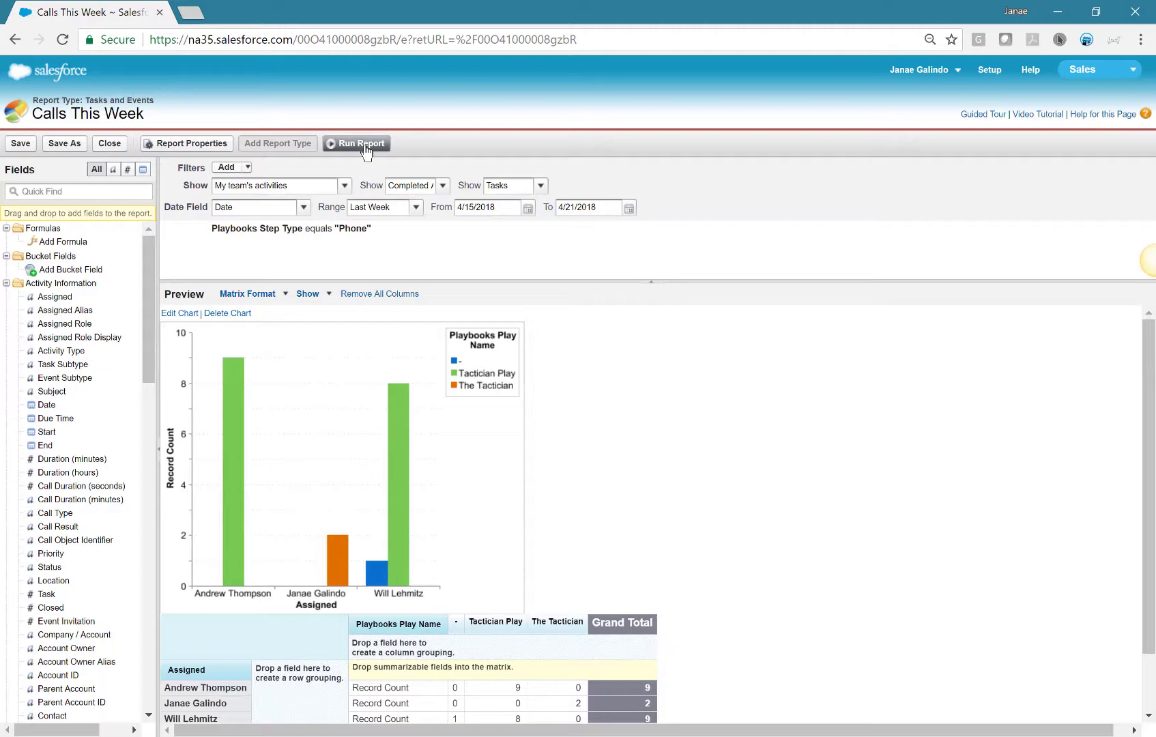
pyautogui.click(344, 146)
pyautogui.scroll(-2, 726, 488)
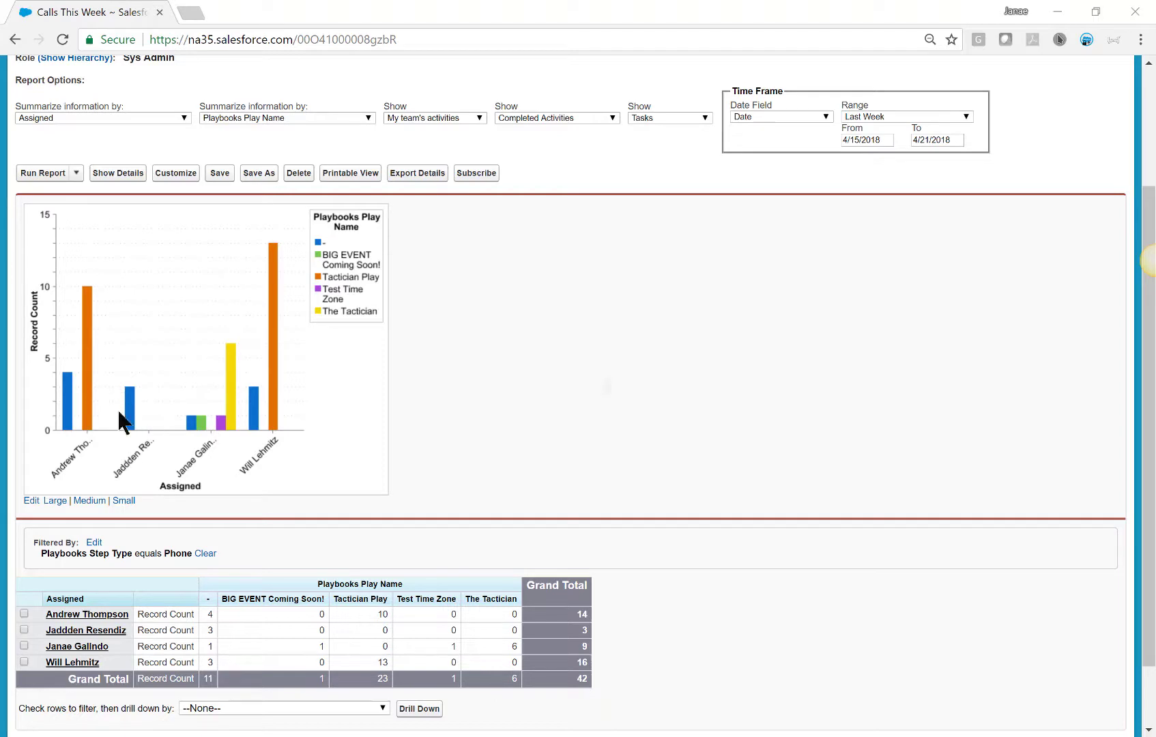
# - Save the report as 'Adoption - Dials' with description 'Play dials vs. Click to Call'
pyautogui.click(250, 175)
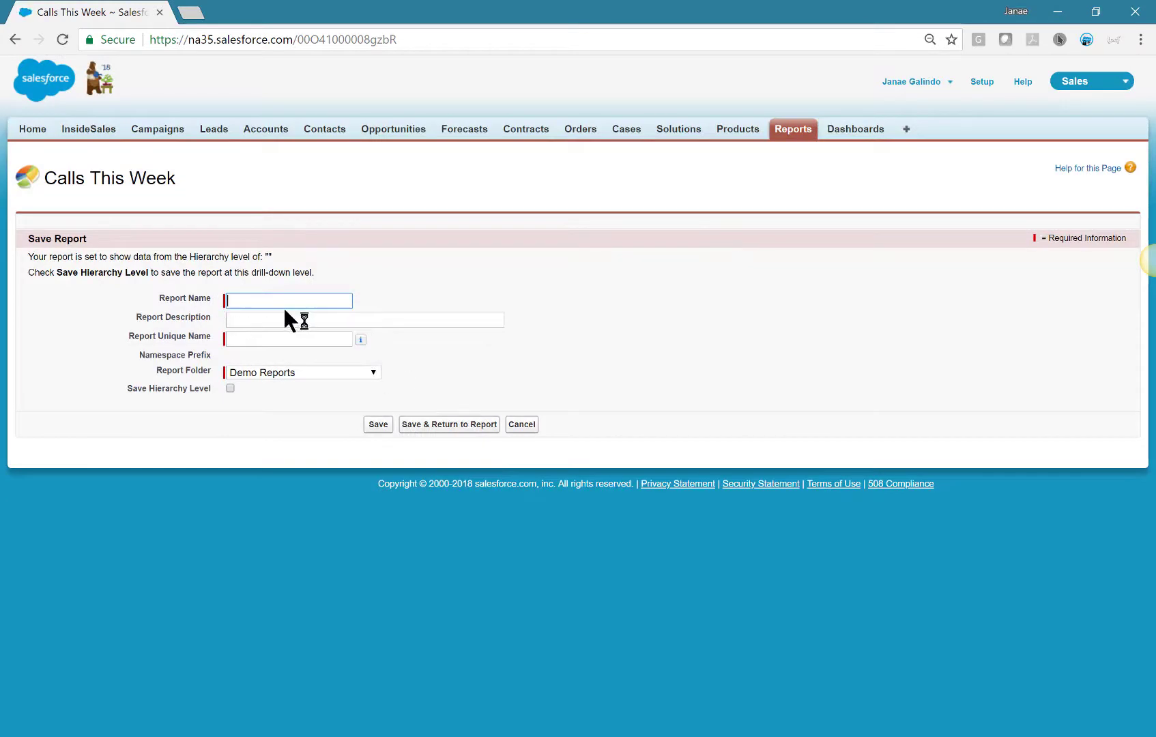
pyautogui.write('Adoption - Dials')
pyautogui.press('Tab')
pyautogui.write('Play dials vs. ')
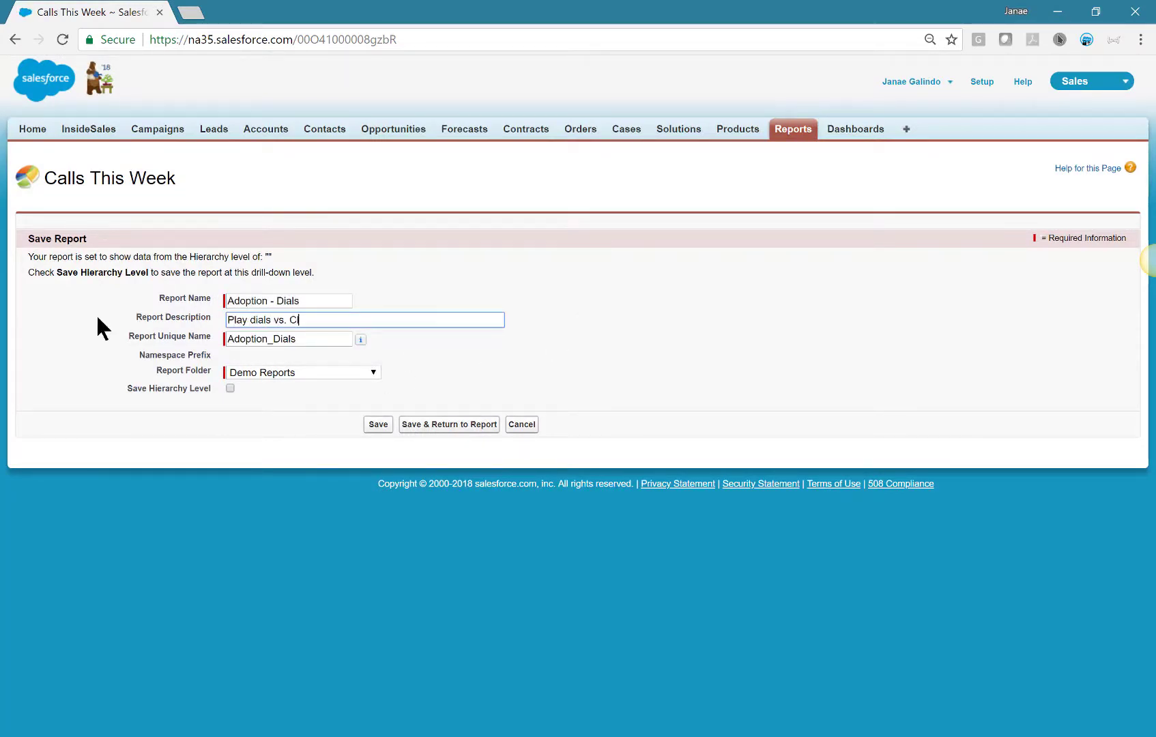
pyautogui.write('Click to Call')
pyautogui.press('Tab')
pyautogui.press('Tab')
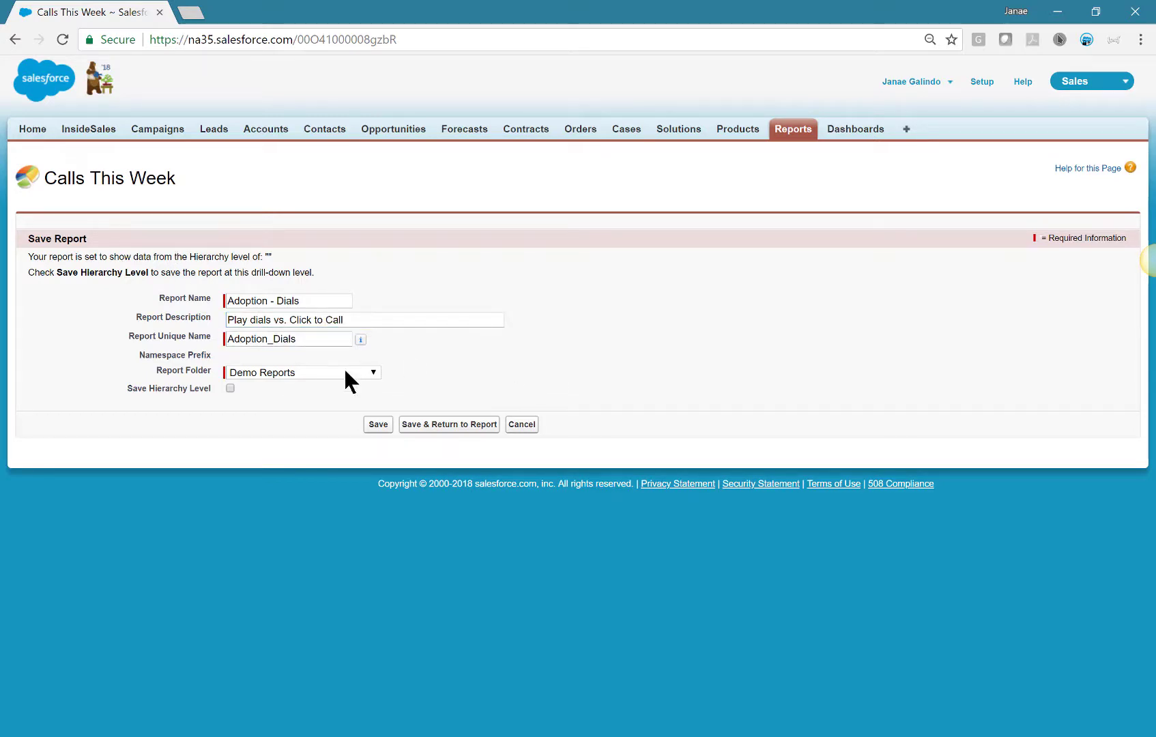
pyautogui.click(443, 426)
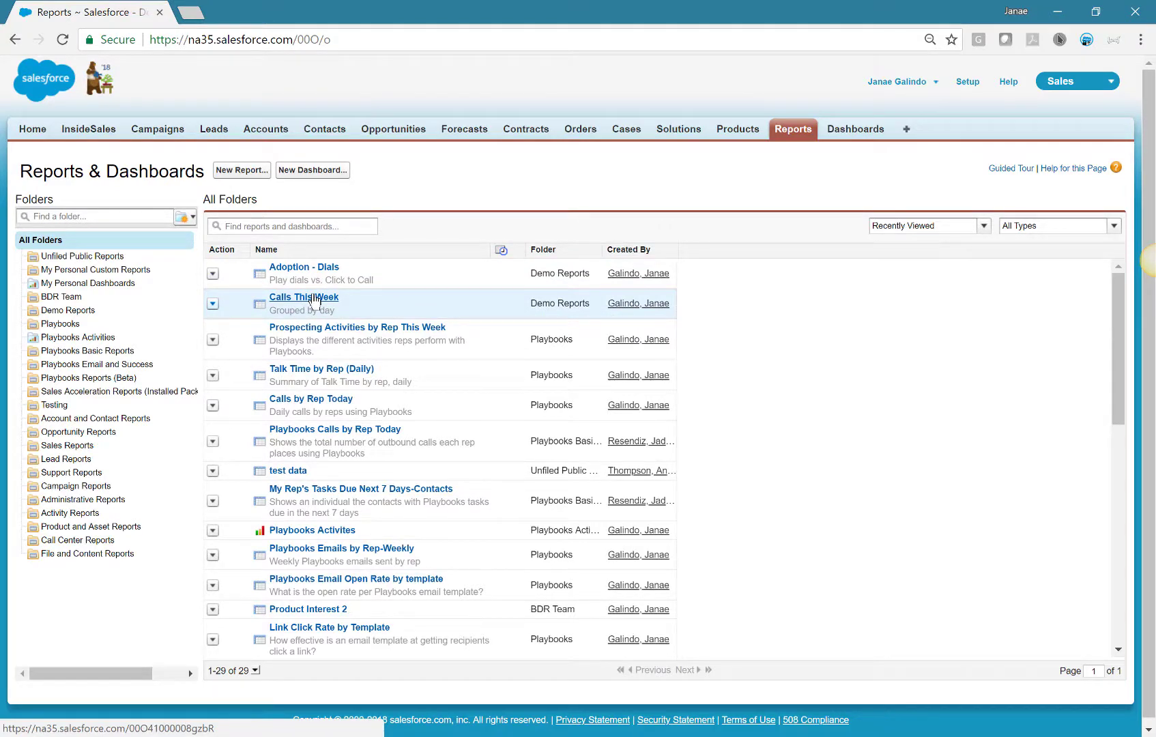
# - Rerun Calls This Week filtered to the Email step type and save it as 'Email Last Week'
pyautogui.click(290, 300)
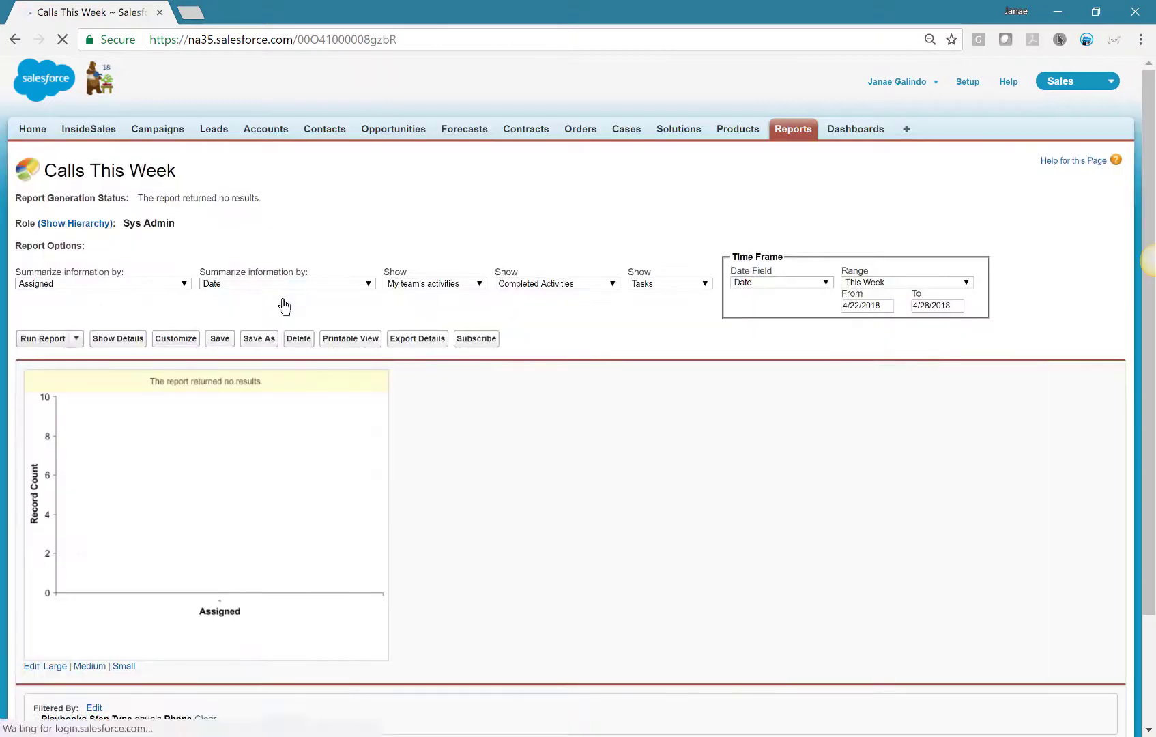
pyautogui.click(170, 339)
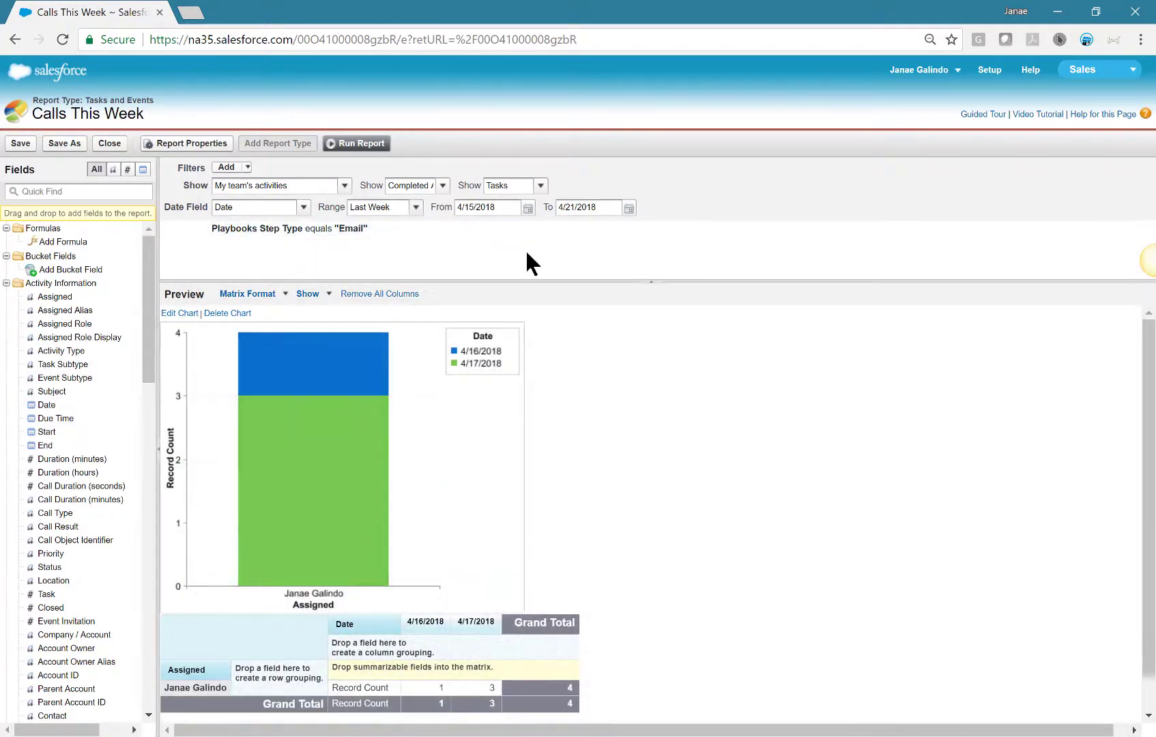
pyautogui.click(355, 143)
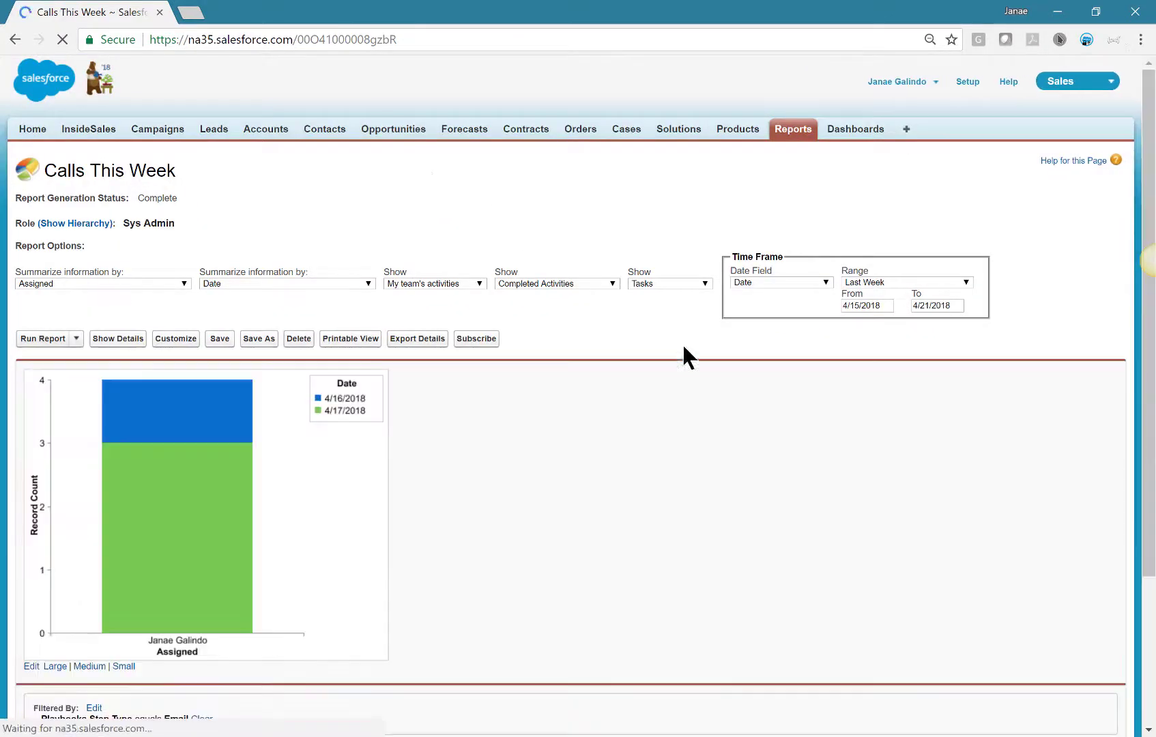
pyautogui.scroll(-1, 617, 440)
pyautogui.scroll(-1, 618, 441)
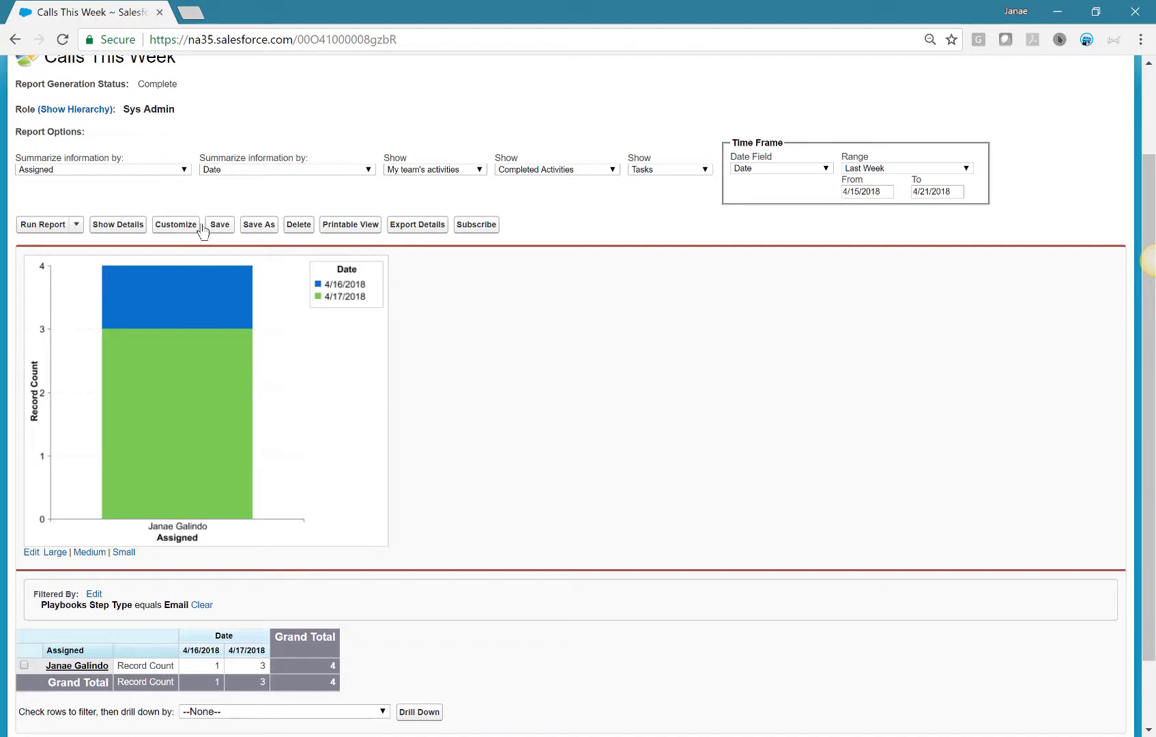
pyautogui.click(258, 225)
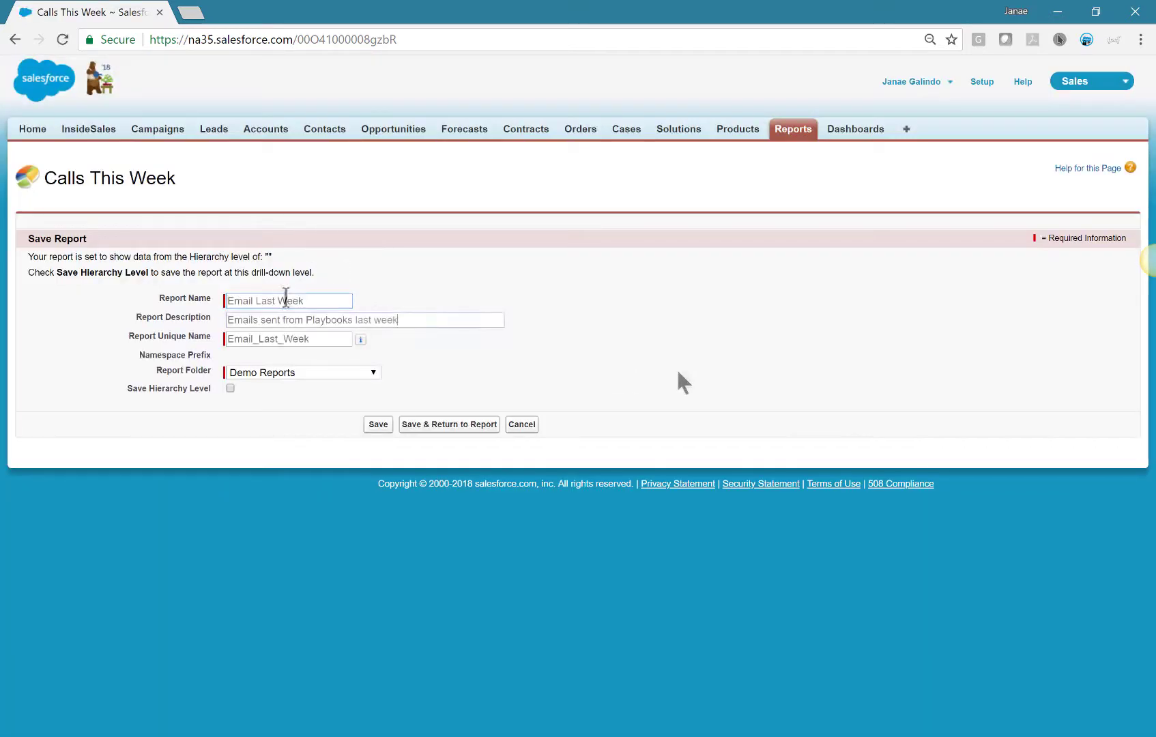
pyautogui.click(449, 424)
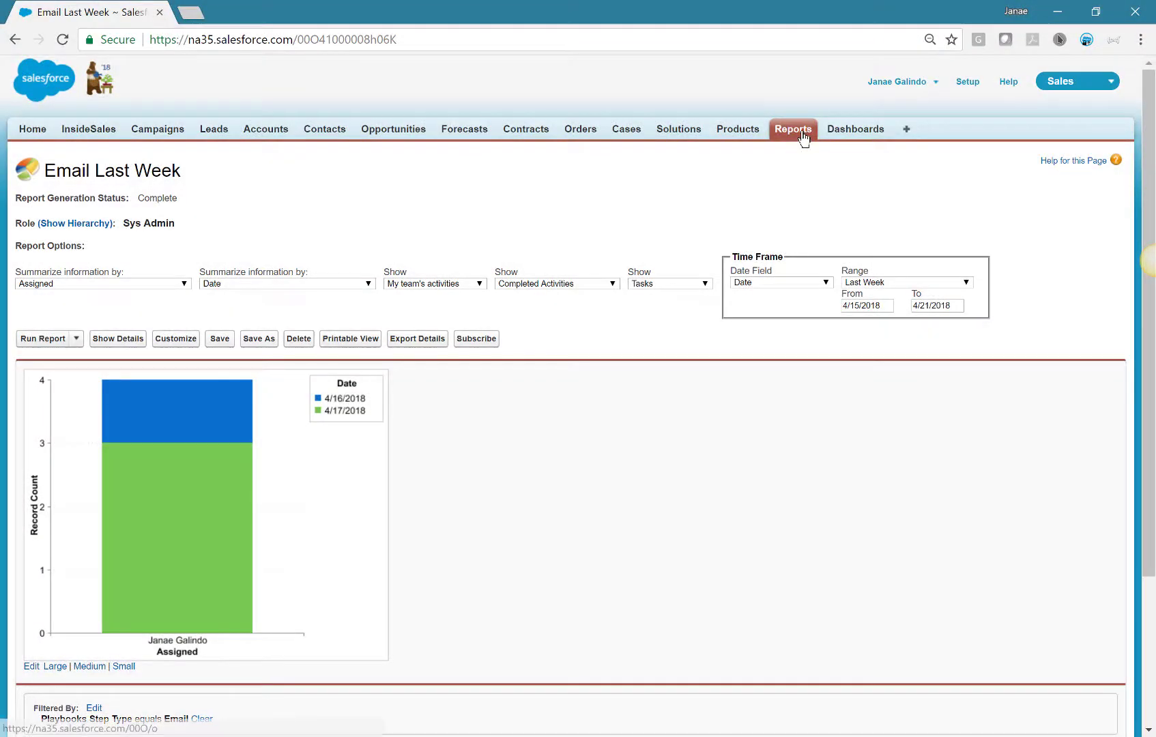
# - Open the Prospecting Activities by Rep This Week report from the Playbooks folder
pyautogui.click(806, 136)
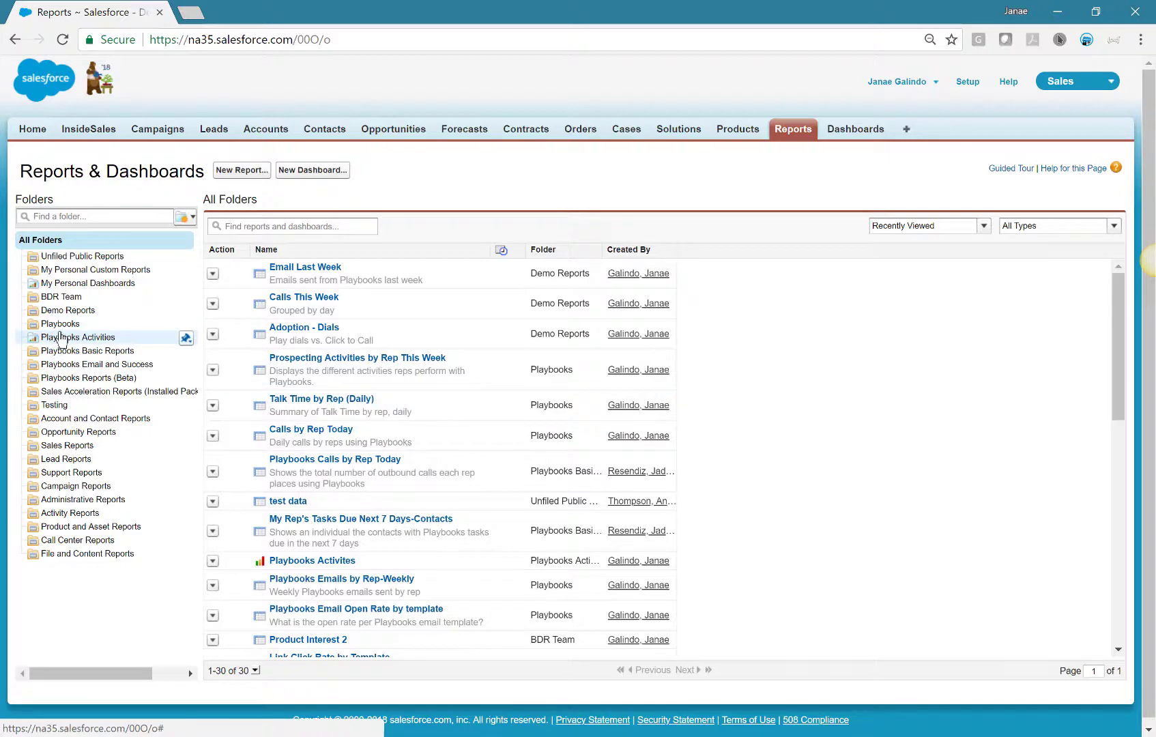
pyautogui.click(58, 325)
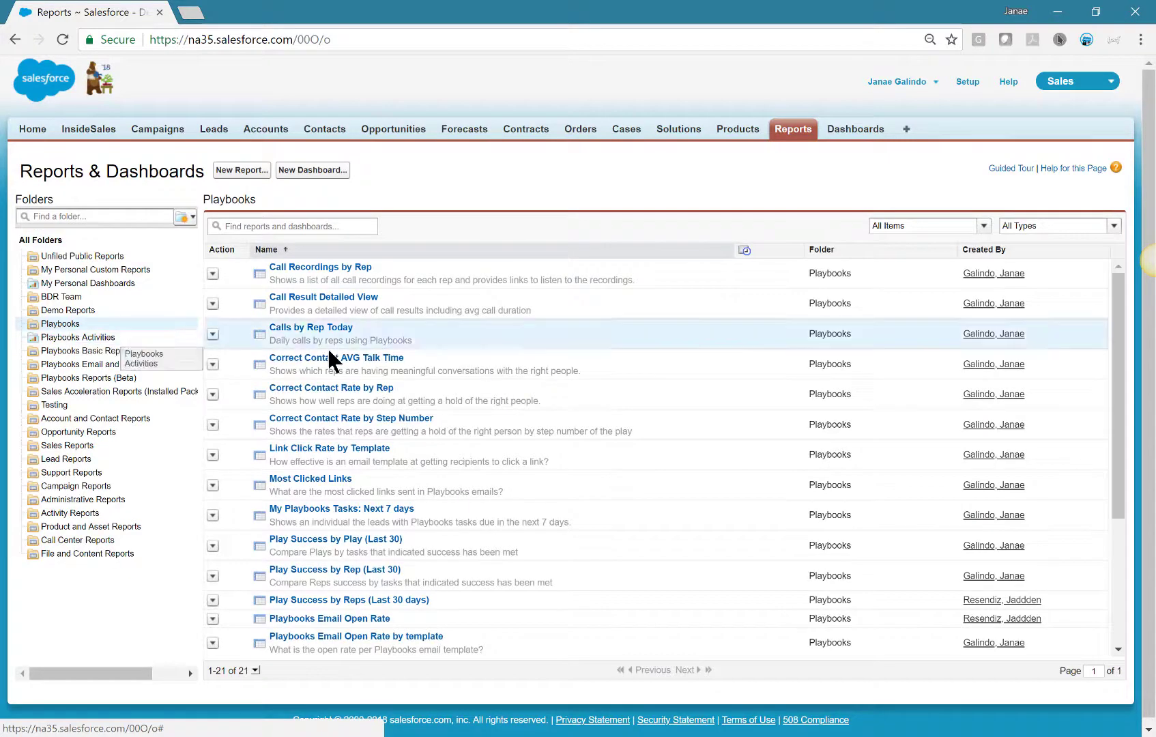
pyautogui.scroll(-5, 471, 438)
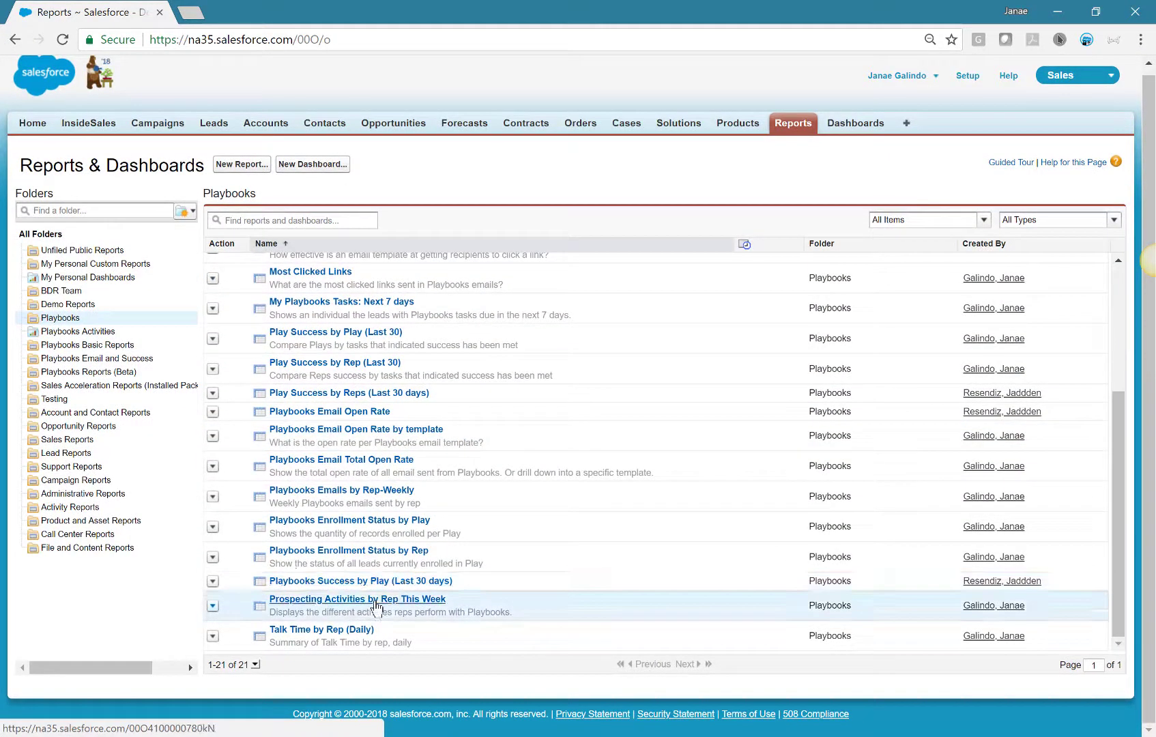
pyautogui.click(375, 600)
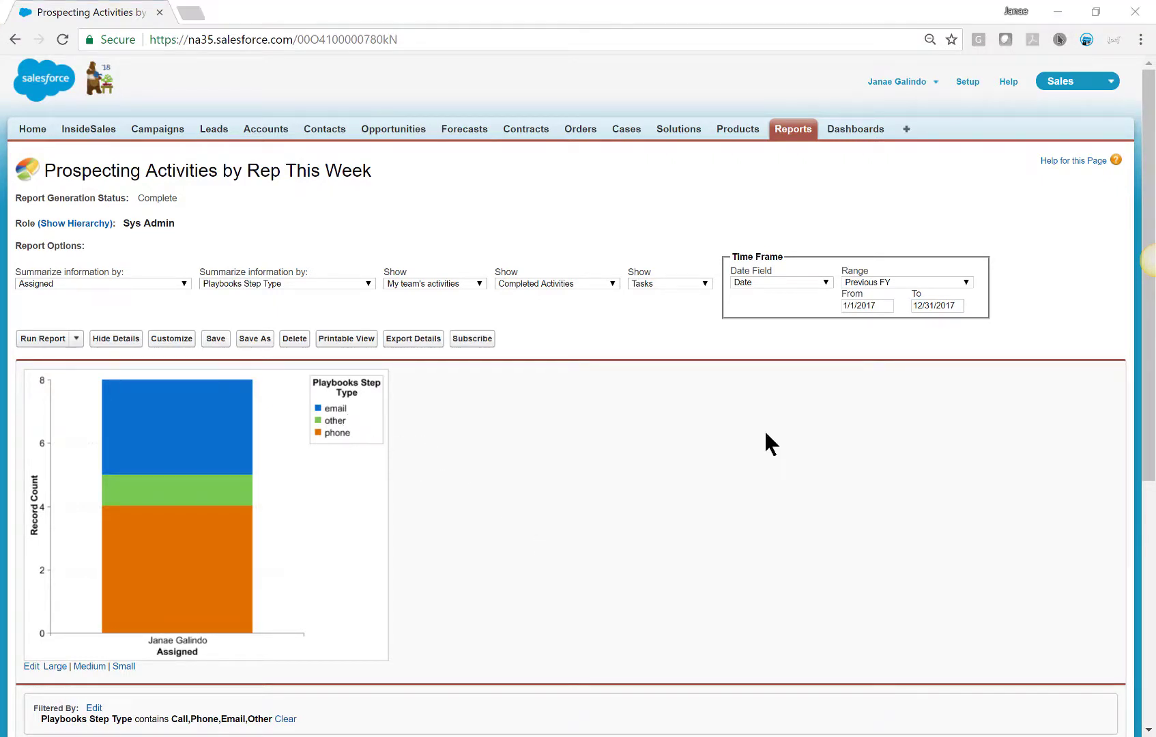
# - Switch the report's time range to Last Week (4/15/2018–4/21/2018)
pyautogui.click(931, 279)
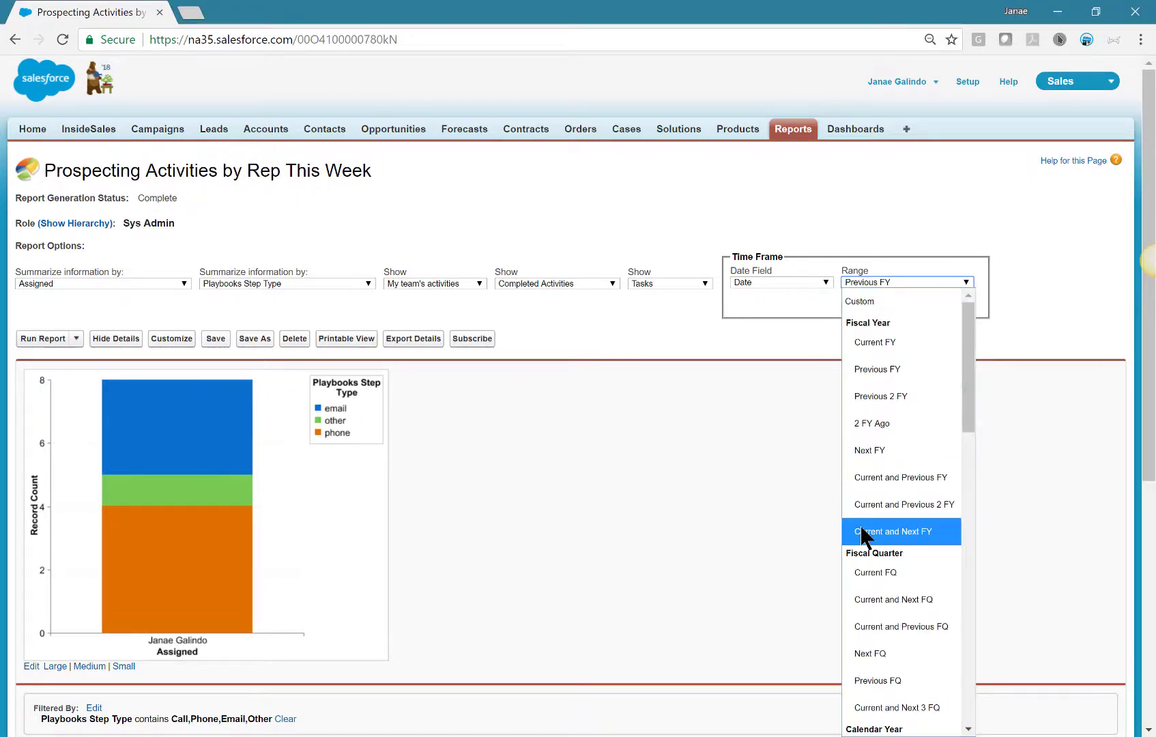
pyautogui.scroll(-4, 881, 660)
pyautogui.scroll(-8, 881, 661)
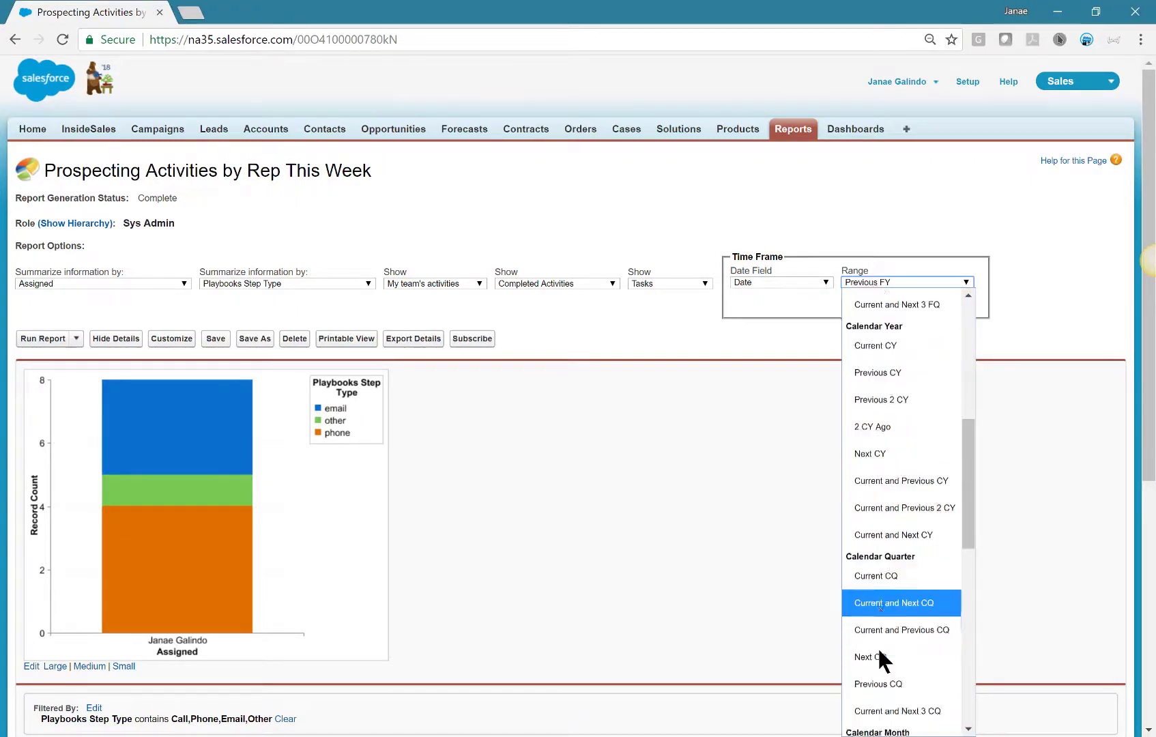
pyautogui.click(878, 496)
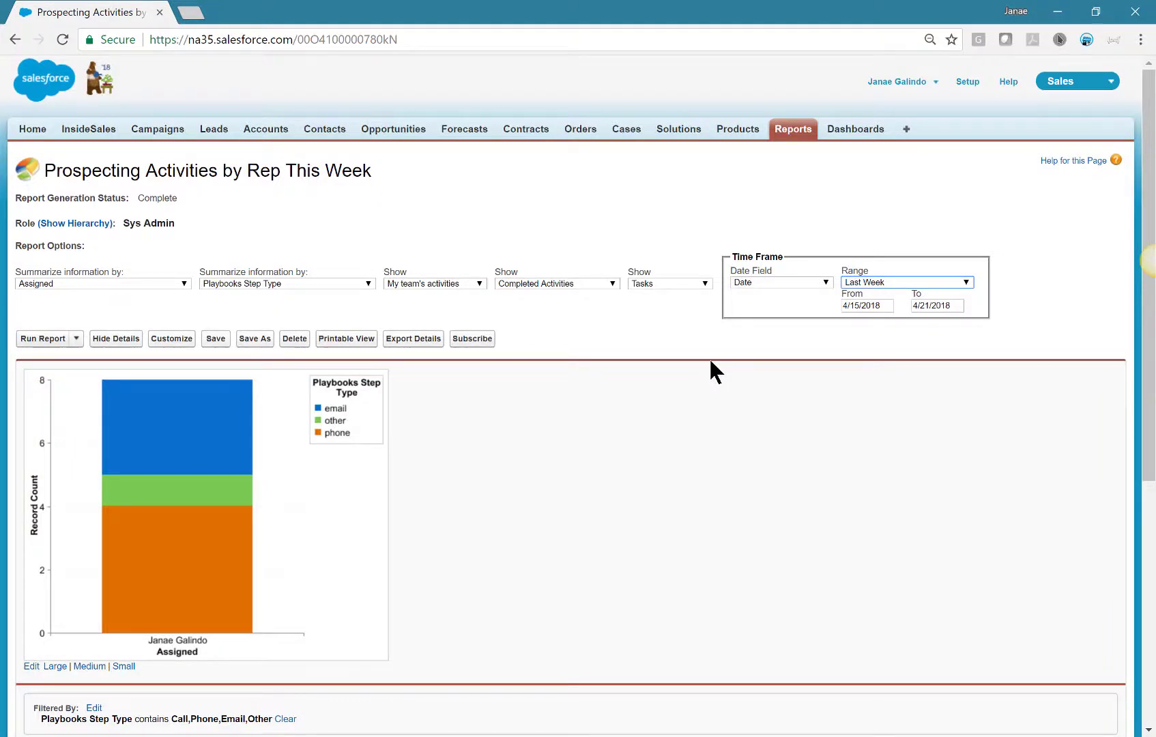
# - Open Talk Time by Rep (Daily) from the Playbooks reports folder
pyautogui.click(804, 135)
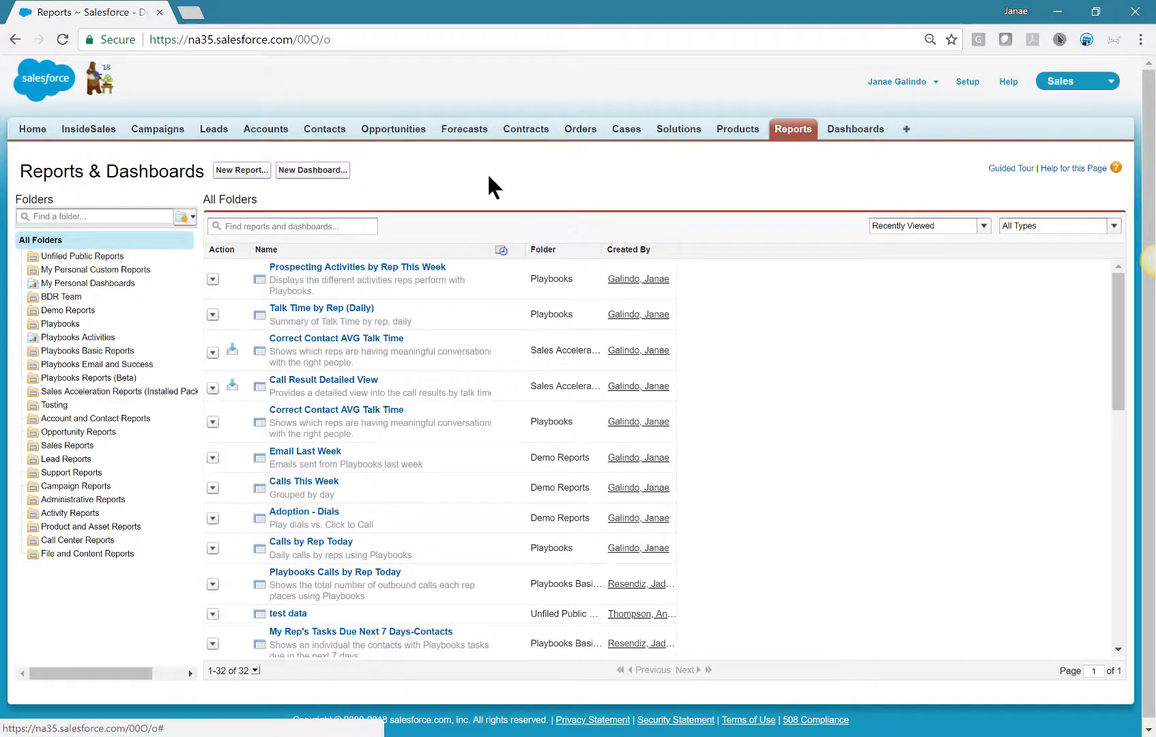
pyautogui.click(59, 325)
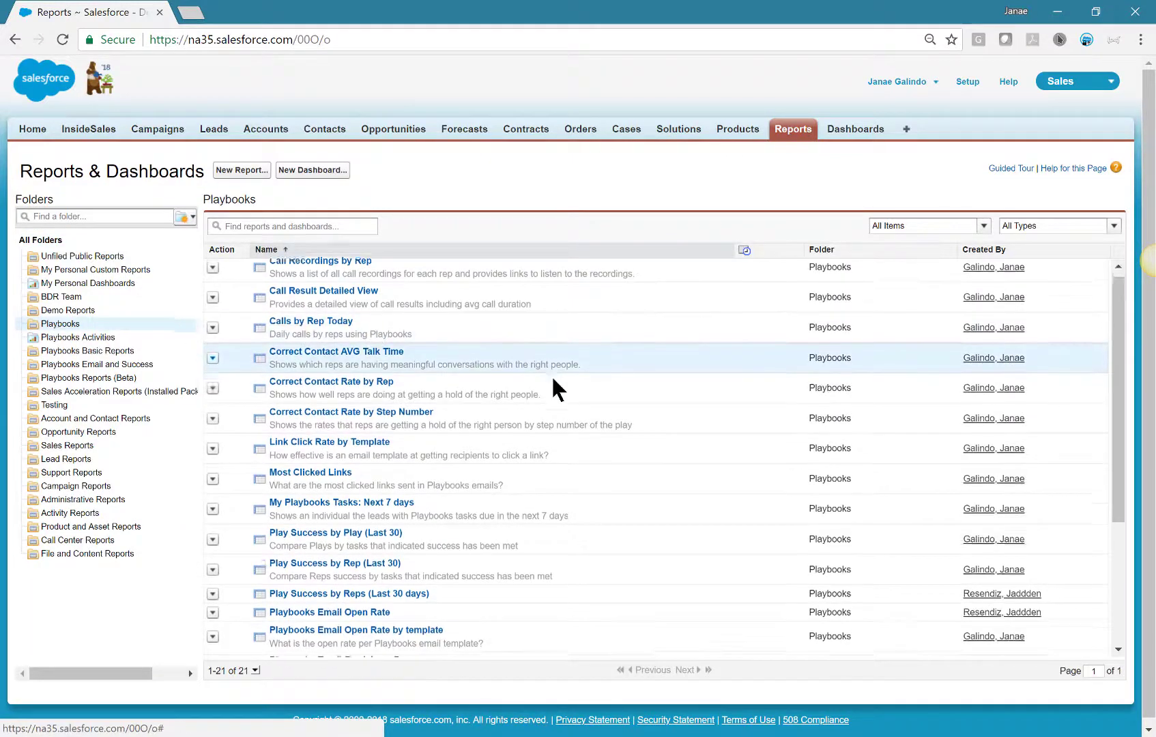
pyautogui.scroll(-3, 550, 374)
pyautogui.click(372, 636)
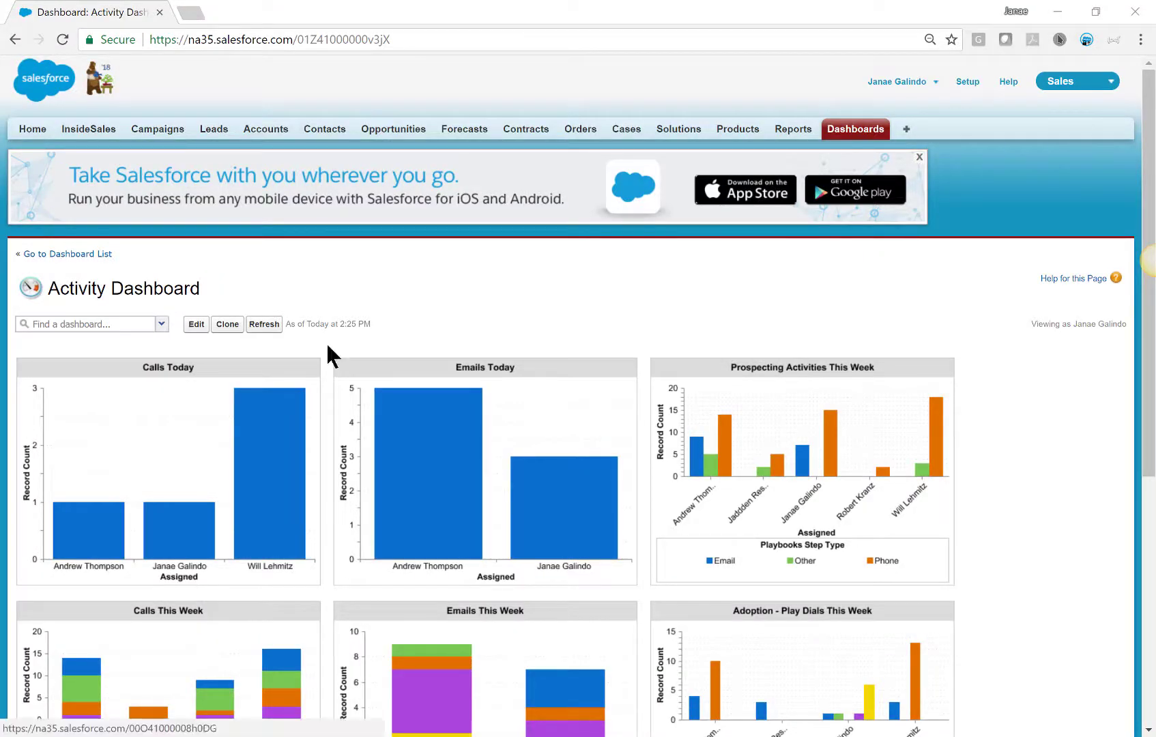
# - Scroll down the Activity Dashboard to view all of its charts
pyautogui.scroll(-1, 578, 314)
pyautogui.scroll(-4, 578, 306)
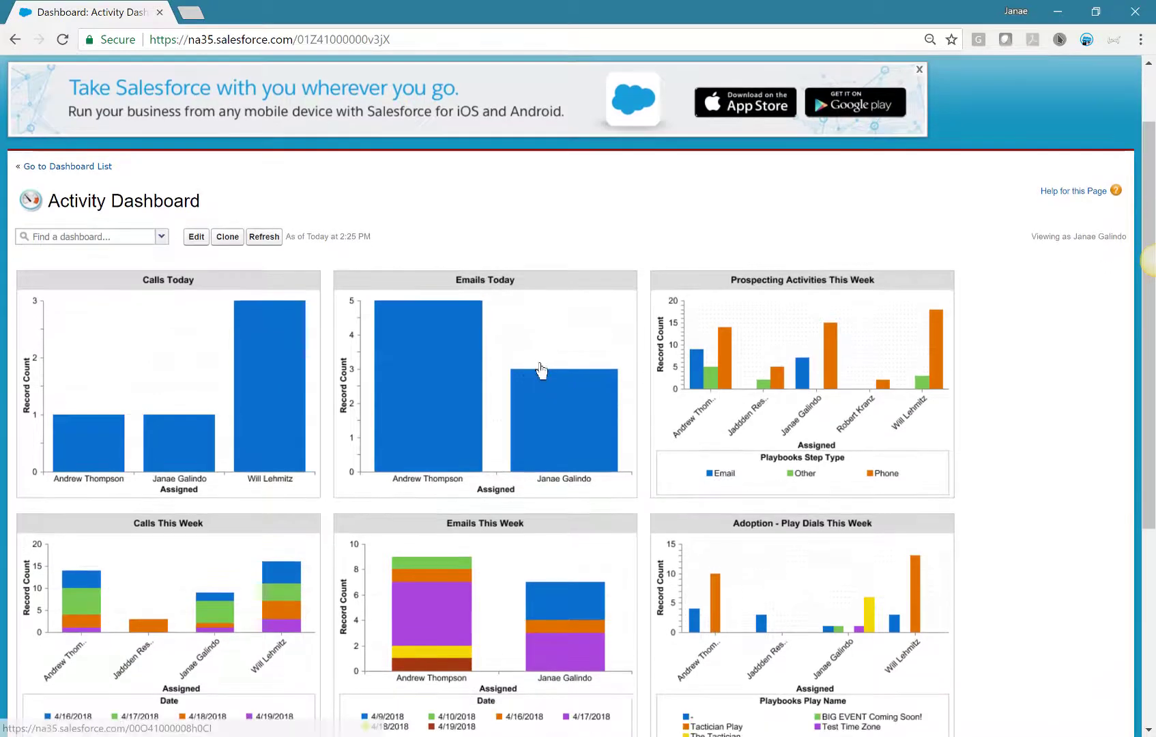